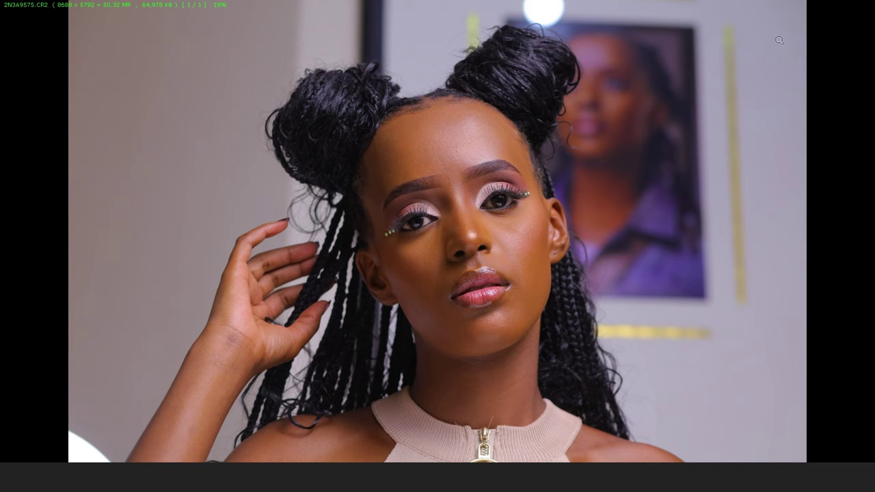
Step: Leave the full-screen photo view and launch Digital Photo Professional 4
{"action": "mouse_move", "coordinate": [830, 6]}
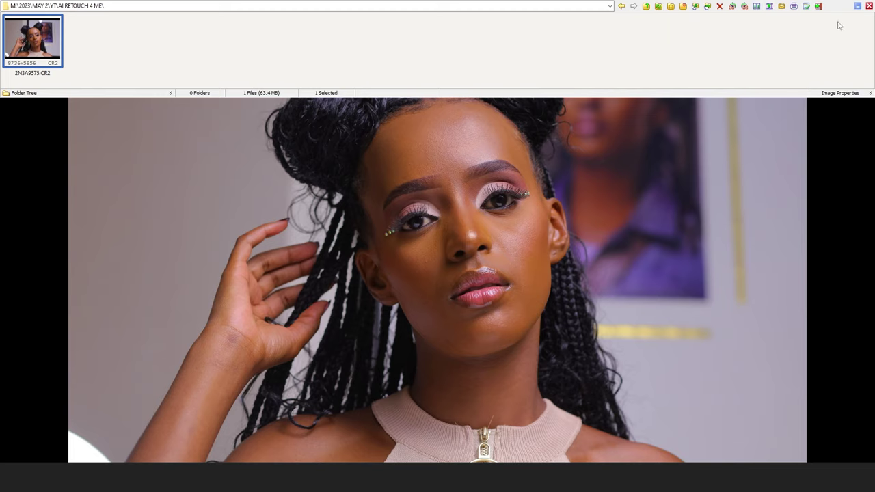
{"action": "left_click", "coordinate": [870, 6]}
{"action": "key", "text": "super"}
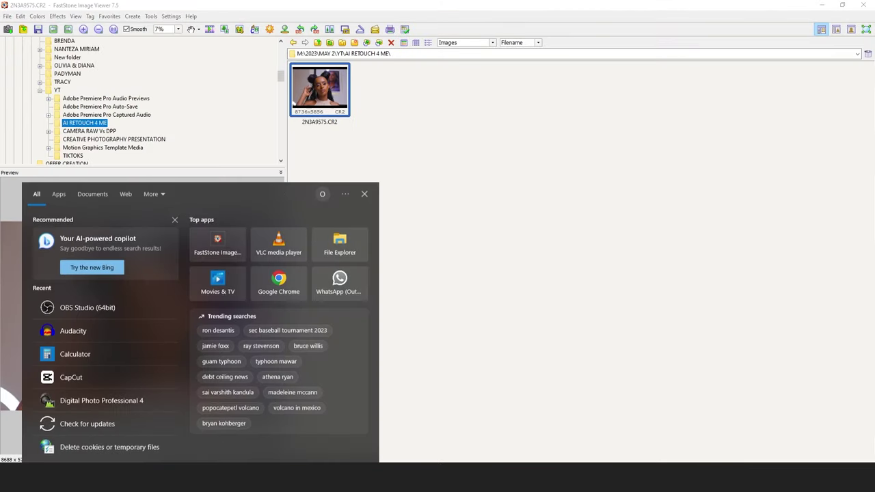
{"action": "type", "text": "dpp"}
{"action": "key", "text": "Return"}
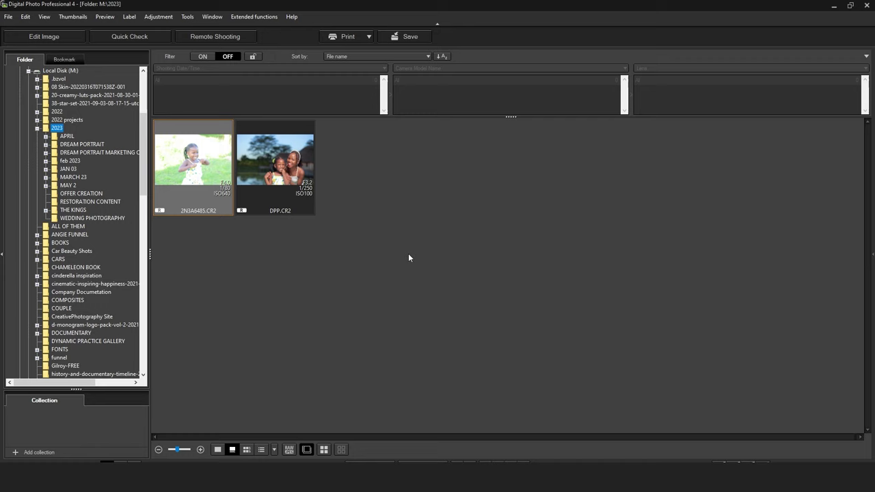
Step: Browse to the MAY 2 folder and bring in 2N3A9575.CR2 from the AI RETOUCH 4 ME folder in File Explorer
{"action": "left_click", "coordinate": [63, 185]}
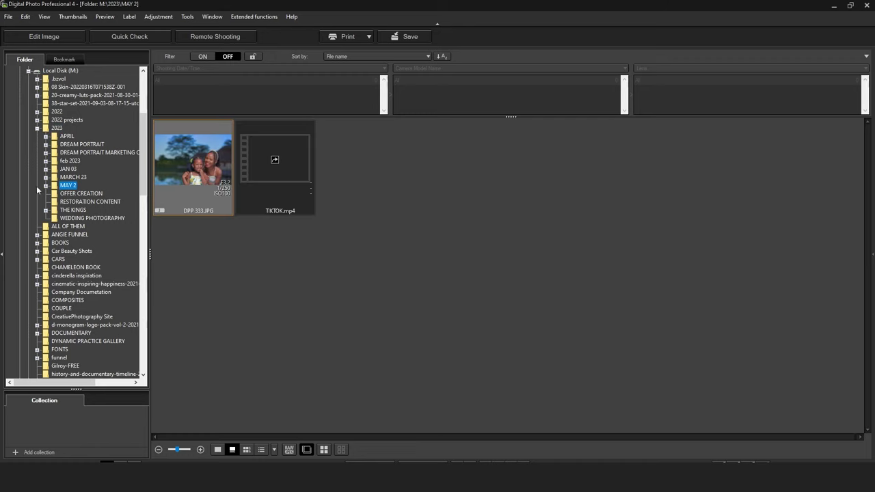
{"action": "left_click", "coordinate": [46, 186]}
{"action": "mouse_move", "coordinate": [254, 478]}
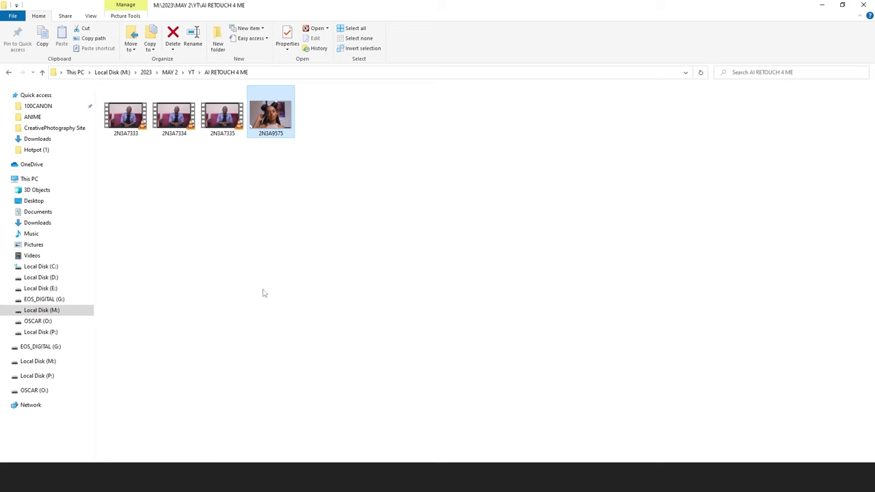
{"action": "left_click", "coordinate": [245, 440]}
{"action": "mouse_move", "coordinate": [270, 113]}
{"action": "left_mouse_down"}
{"action": "mouse_move", "coordinate": [711, 279]}
{"action": "mouse_move", "coordinate": [623, 453]}
{"action": "mouse_move", "coordinate": [637, 392]}
{"action": "mouse_move", "coordinate": [660, 472]}
{"action": "mouse_move", "coordinate": [599, 368]}
{"action": "mouse_move", "coordinate": [446, 213]}
{"action": "left_mouse_up"}
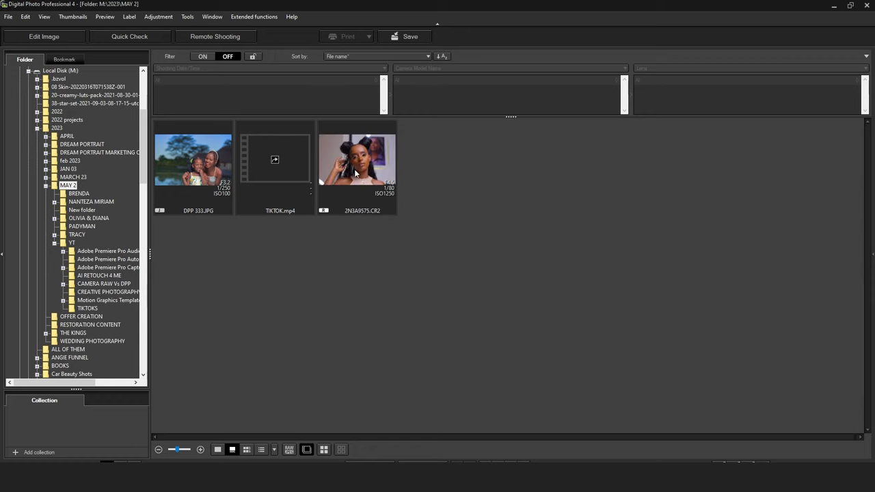
Step: Preview 2N3A9575.CR2 in a separate window, close it, and open the photo for editing in the main window
{"action": "double_click", "coordinate": [354, 169]}
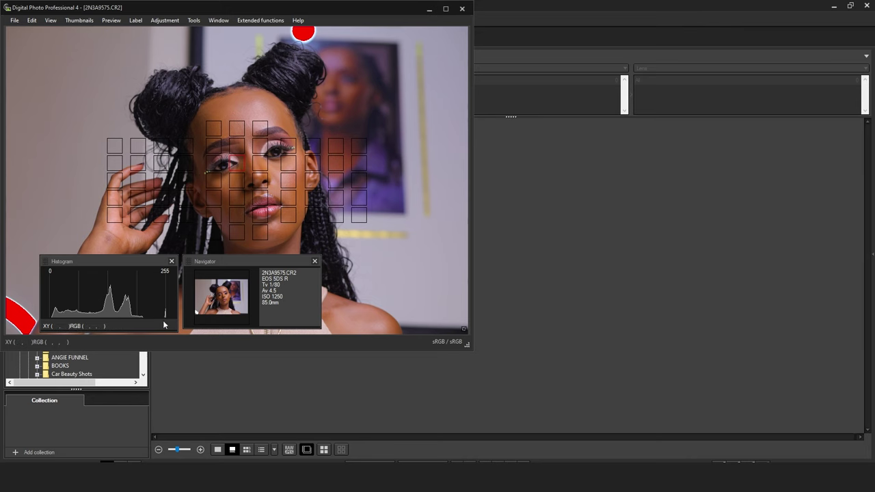
{"action": "left_click", "coordinate": [463, 11]}
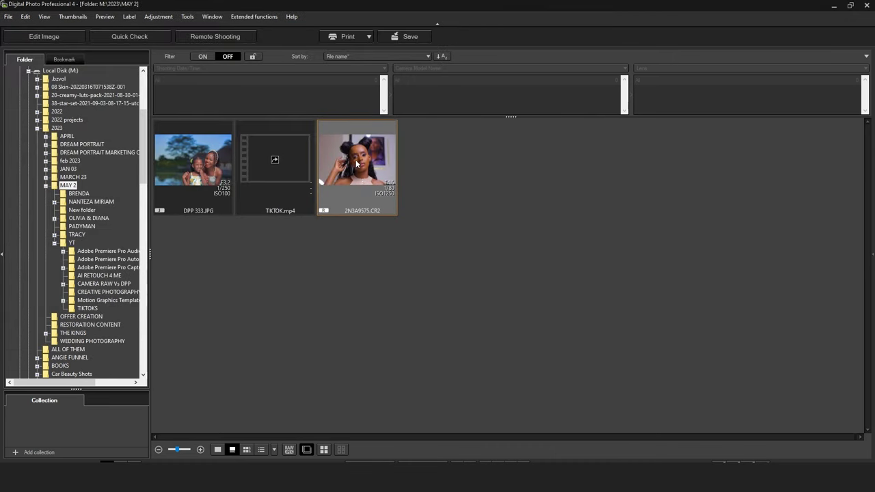
{"action": "left_click", "coordinate": [48, 39]}
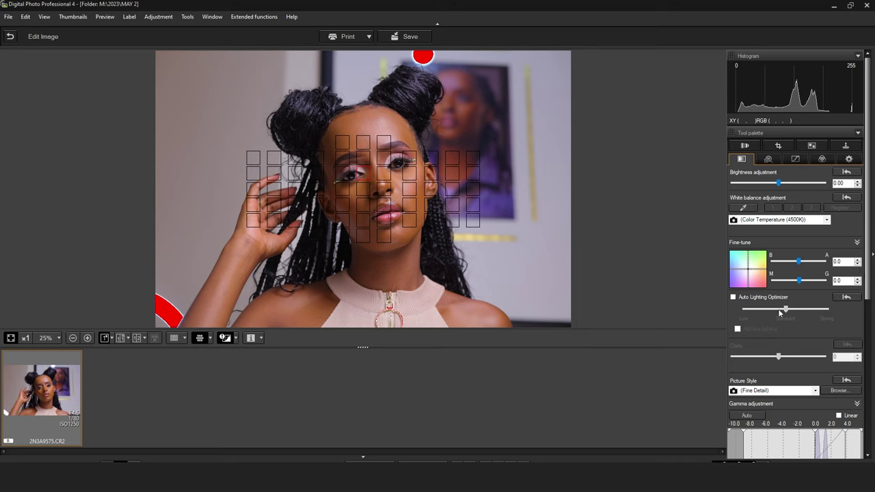
Step: Set the photo's brightness to -0.50, highlight to -1.0 and shadow to 1.0
{"action": "left_click_drag", "start_coordinate": [781, 183], "coordinate": [771, 184]}
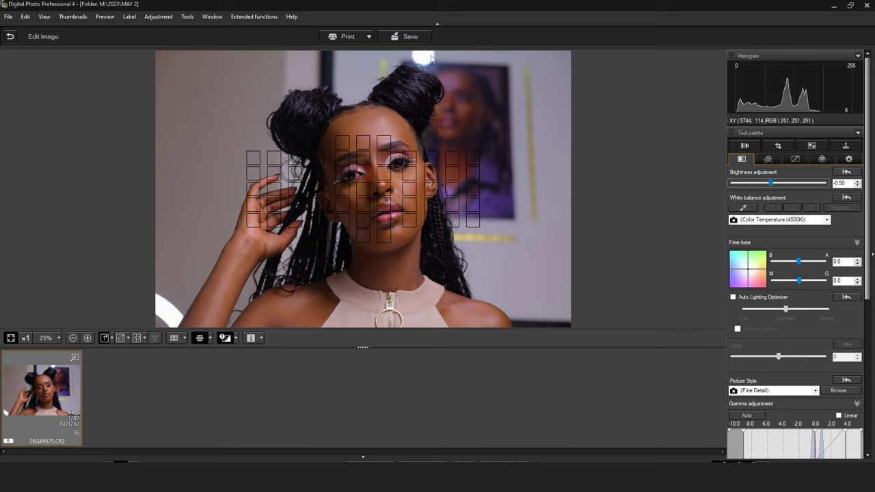
{"action": "left_click_drag", "start_coordinate": [871, 217], "coordinate": [799, 324]}
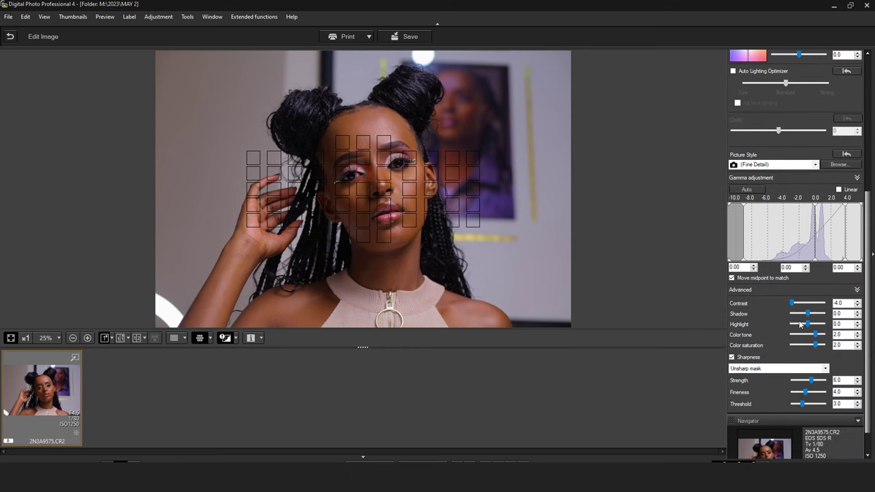
{"action": "left_click", "coordinate": [805, 326]}
{"action": "left_click", "coordinate": [814, 311]}
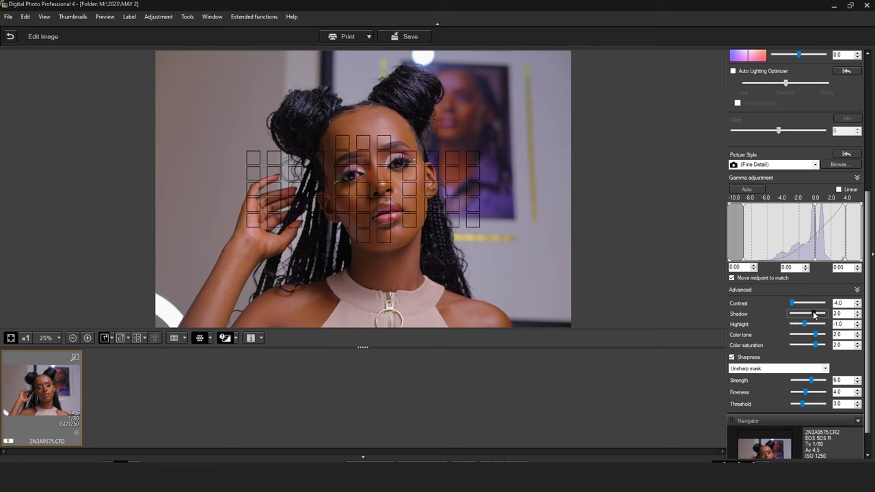
{"action": "left_click", "coordinate": [808, 311]}
Step: Look through the lens correction settings and the picture style choices, keeping the as-shot Fine Detail style
{"action": "left_click_drag", "start_coordinate": [870, 217], "coordinate": [865, 95]}
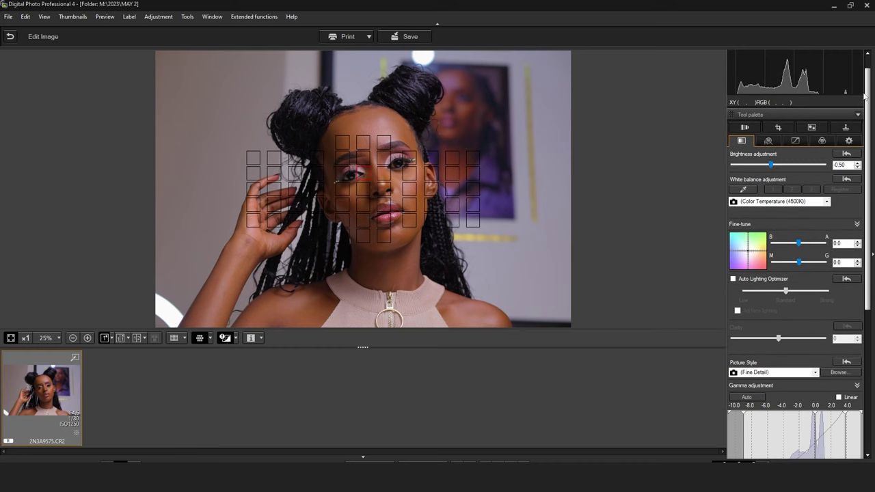
{"action": "left_click", "coordinate": [745, 128]}
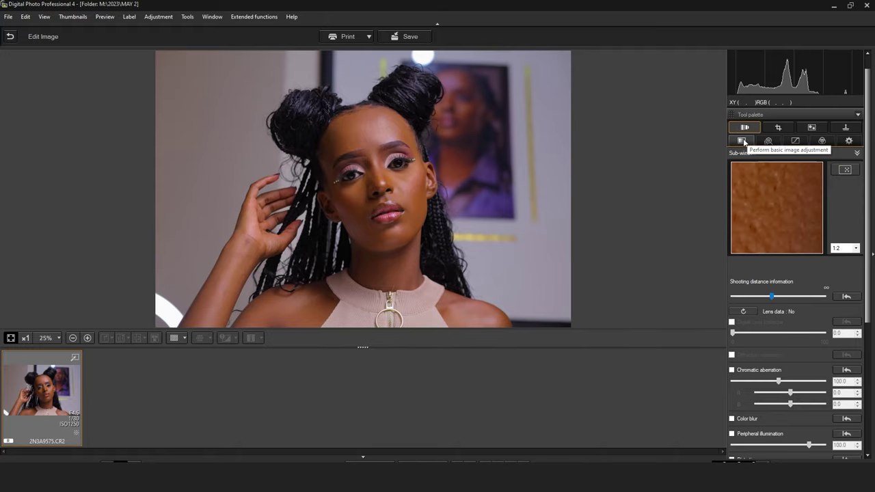
{"action": "left_click", "coordinate": [743, 141]}
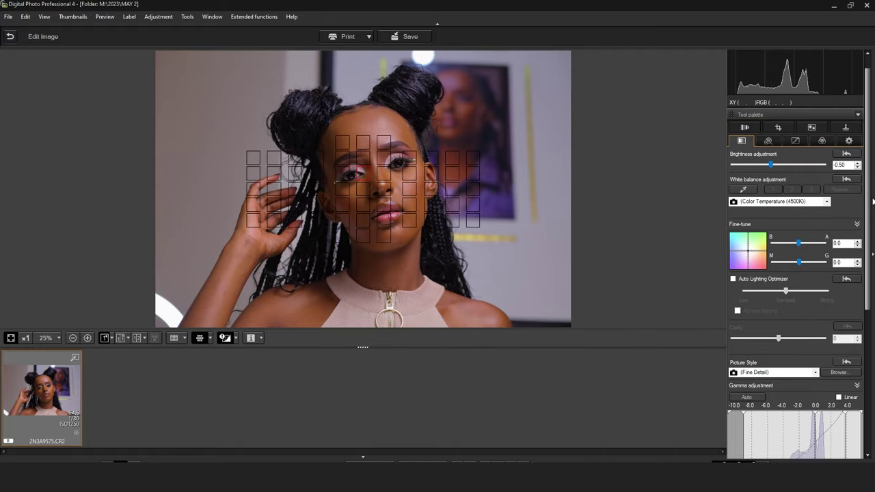
{"action": "scroll", "coordinate": [869, 202], "scroll_direction": "down", "scroll_amount": 5}
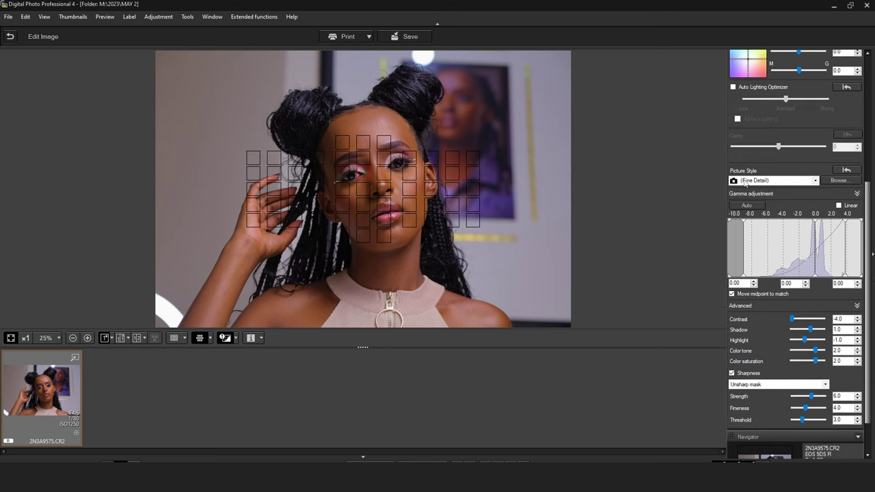
{"action": "left_click", "coordinate": [816, 181]}
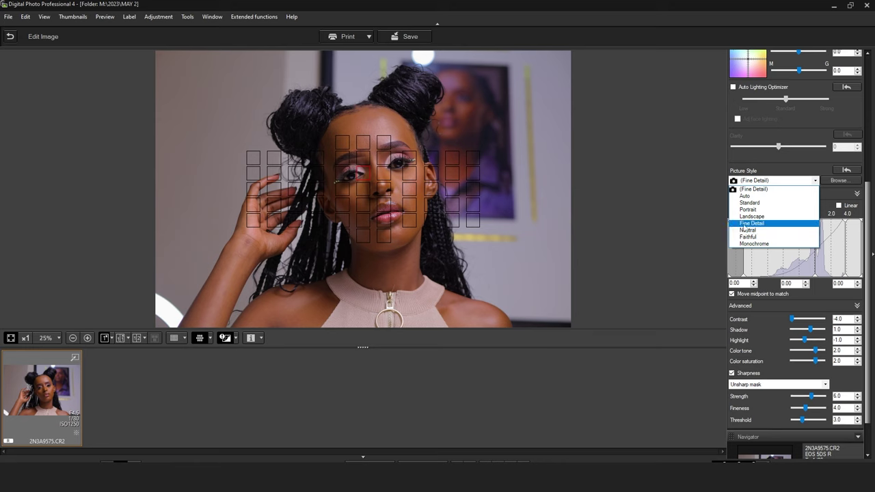
{"action": "left_click", "coordinate": [776, 191]}
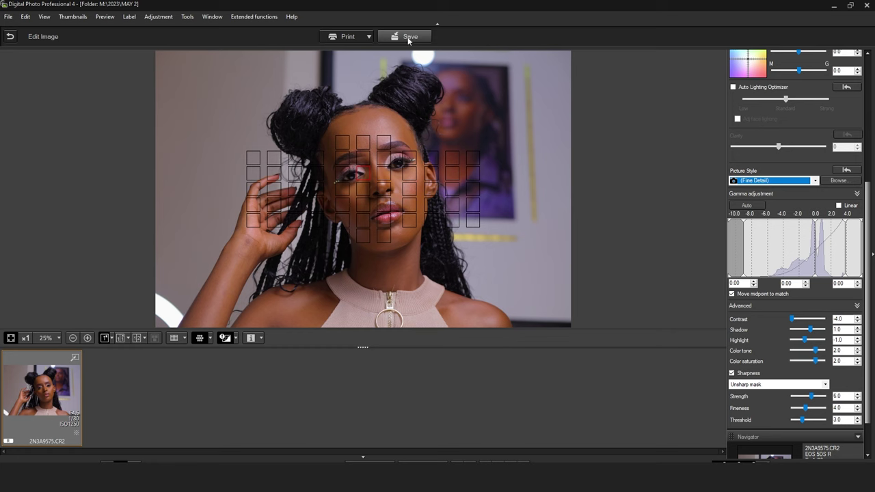
Step: Set the unsharp mask strength to 7.0, fineness to 5.0 and threshold to 4.0, and view the noise reduction settings
{"action": "scroll", "coordinate": [842, 328], "scroll_direction": "down", "scroll_amount": 2}
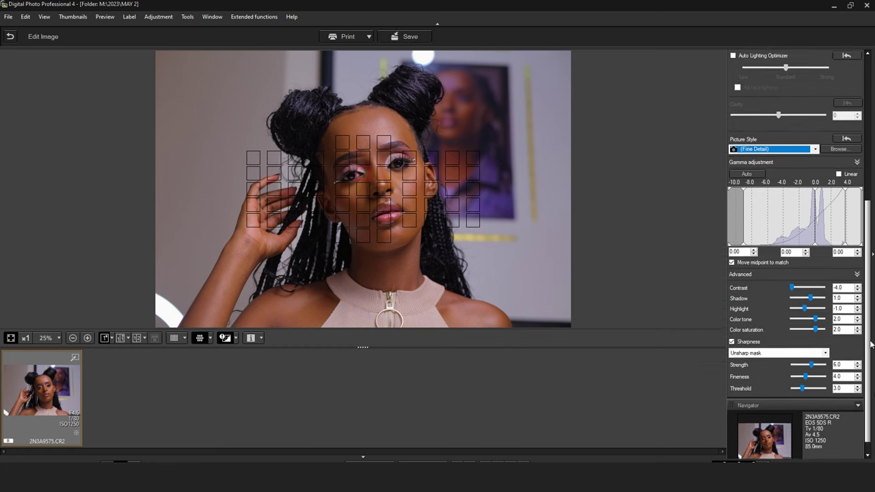
{"action": "left_click", "coordinate": [814, 349]}
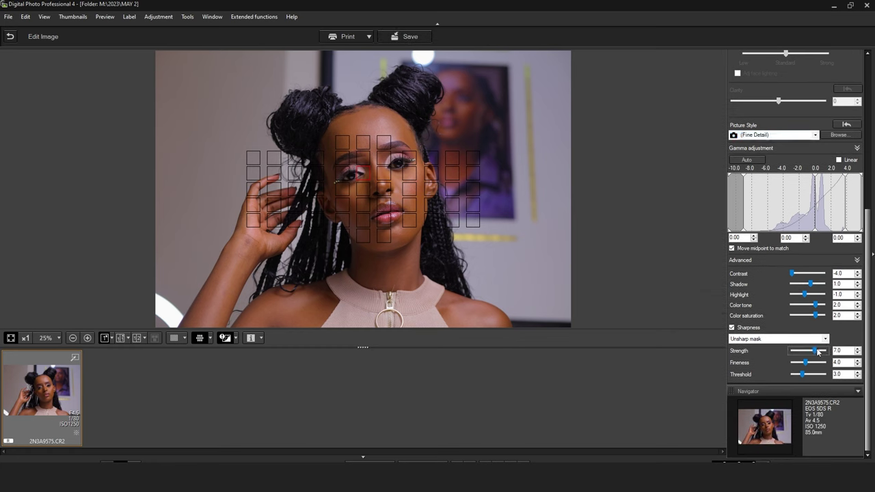
{"action": "left_click", "coordinate": [810, 364]}
{"action": "left_click", "coordinate": [808, 374]}
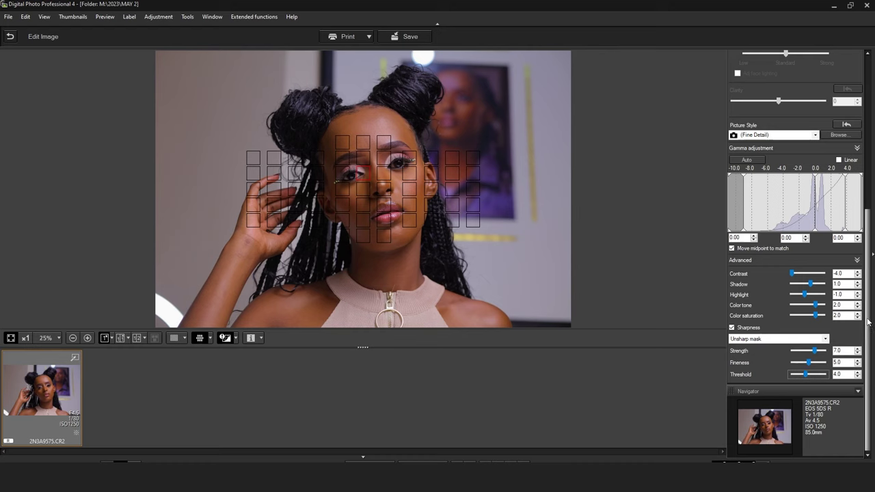
{"action": "scroll", "coordinate": [869, 294], "scroll_direction": "up", "scroll_amount": 1}
{"action": "scroll", "coordinate": [869, 294], "scroll_direction": "up", "scroll_amount": 6}
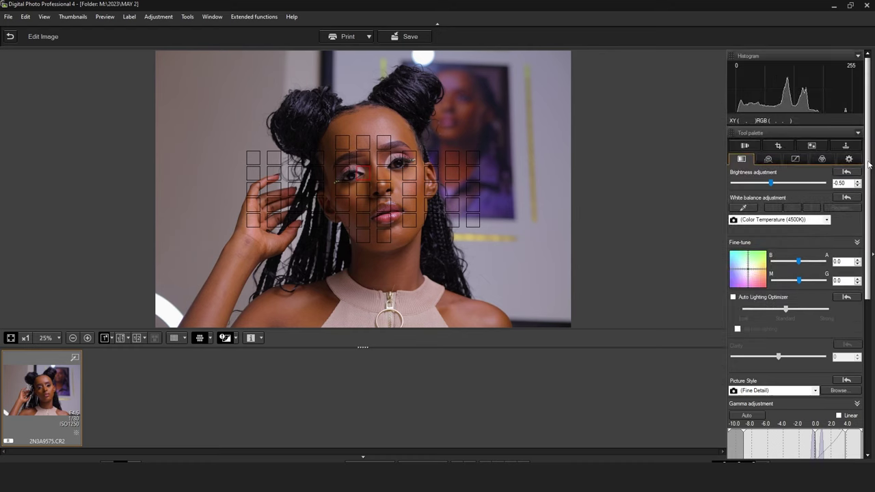
{"action": "left_click", "coordinate": [769, 159]}
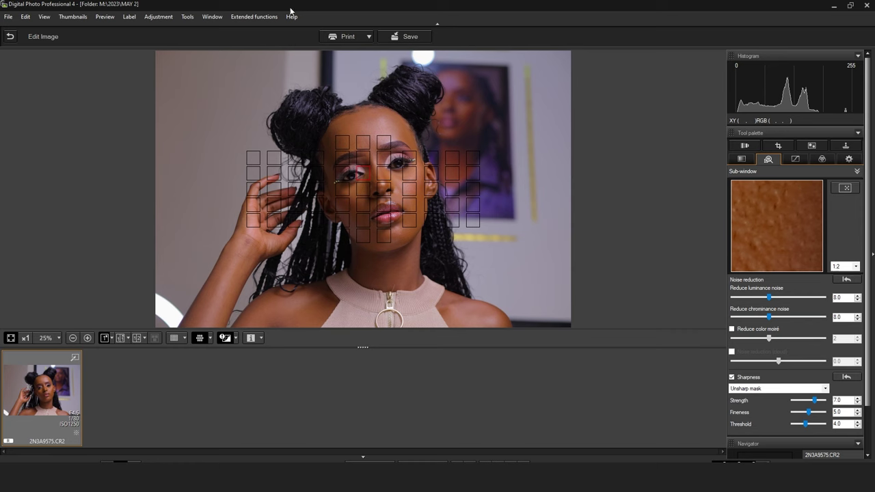
Step: Convert and save the photo as EDIT.JPG in the YT folder and check it full-screen in FastStone Image Viewer
{"action": "left_click", "coordinate": [404, 37]}
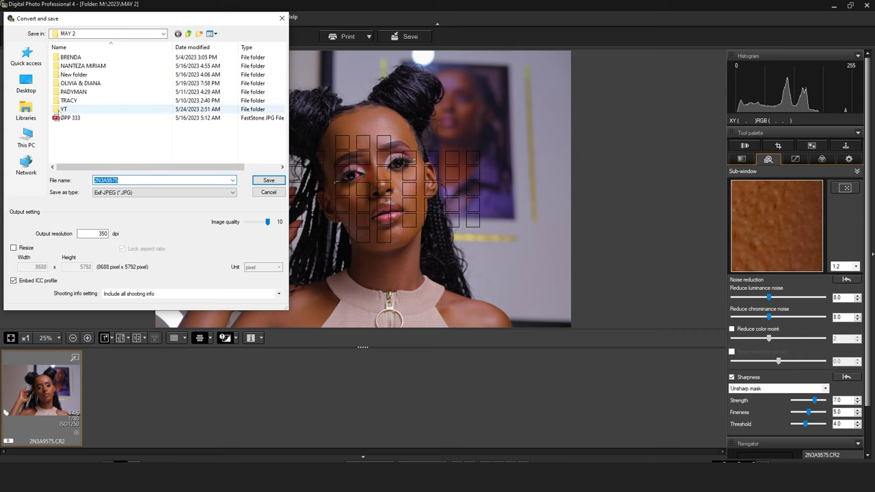
{"action": "double_click", "coordinate": [63, 111]}
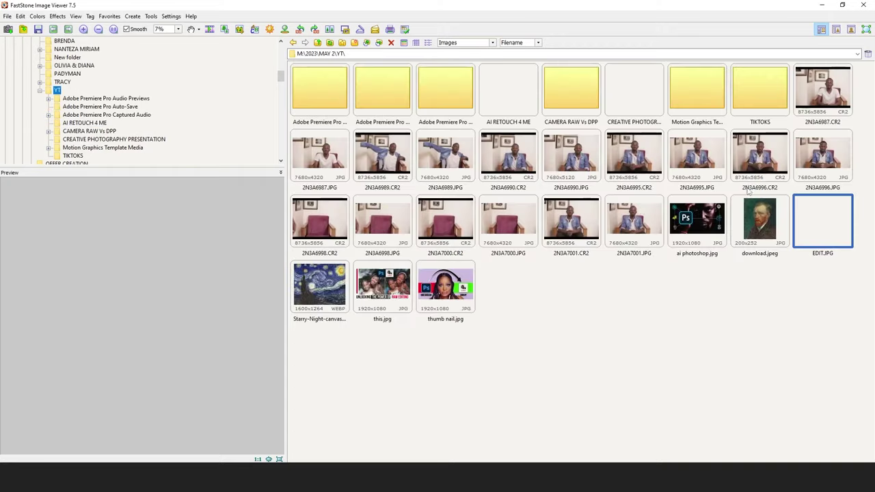
{"action": "double_click", "coordinate": [212, 311]}
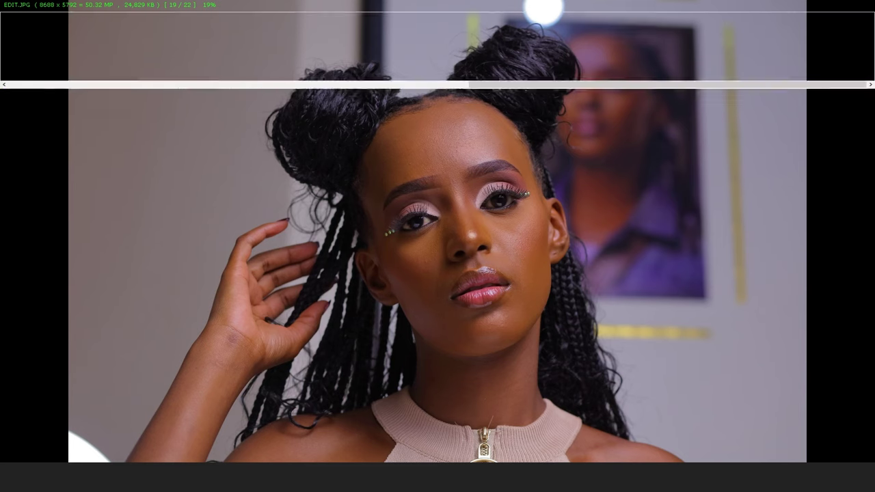
{"action": "left_click", "coordinate": [869, 6]}
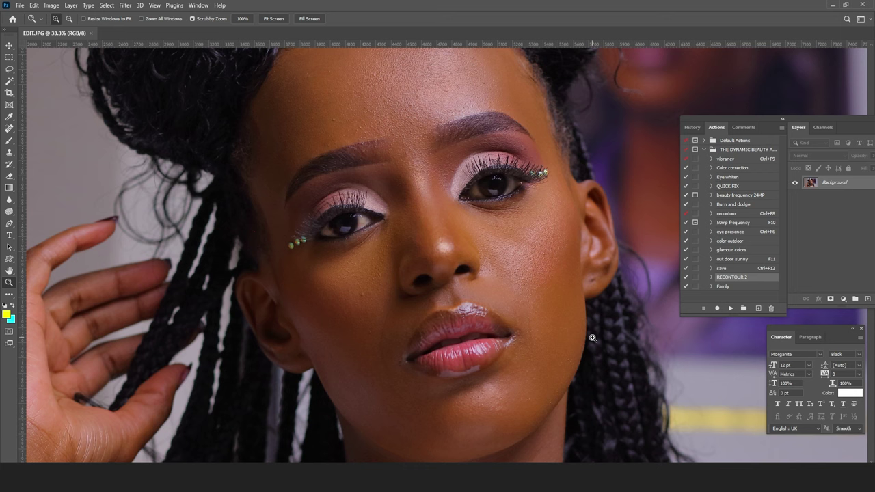
Step: In Photoshop, move the floating panels fully into view, duplicate the Background layer of EDIT.JPG and name the copy heal
{"action": "left_click_drag", "start_coordinate": [814, 117], "coordinate": [765, 119]}
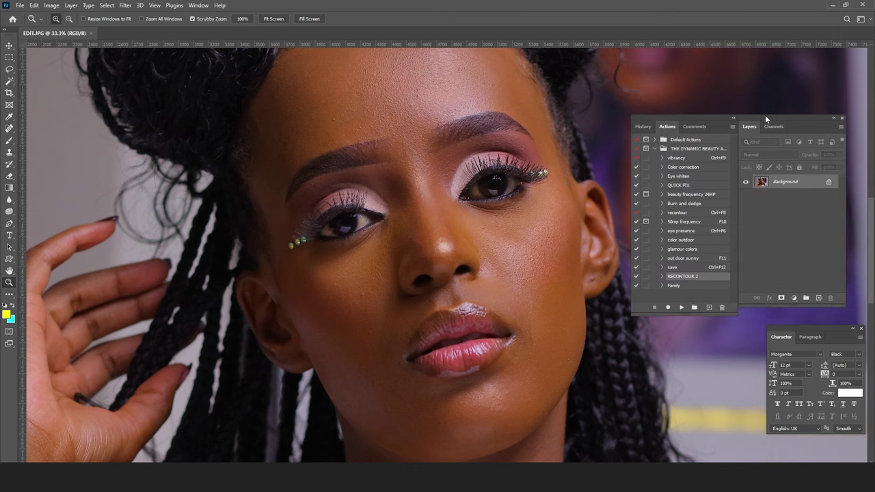
{"action": "left_click_drag", "start_coordinate": [809, 185], "coordinate": [819, 298]}
{"action": "double_click", "coordinate": [791, 182]}
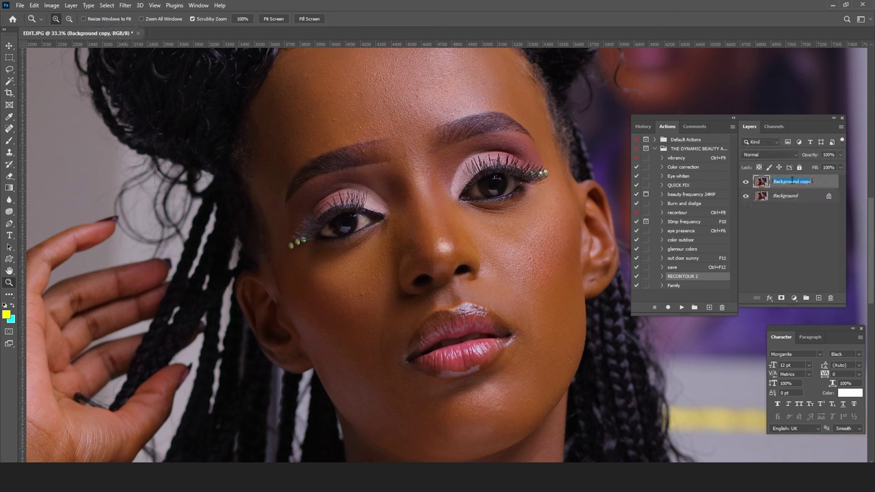
{"action": "type", "text": "heal"}
{"action": "key", "text": "Return"}
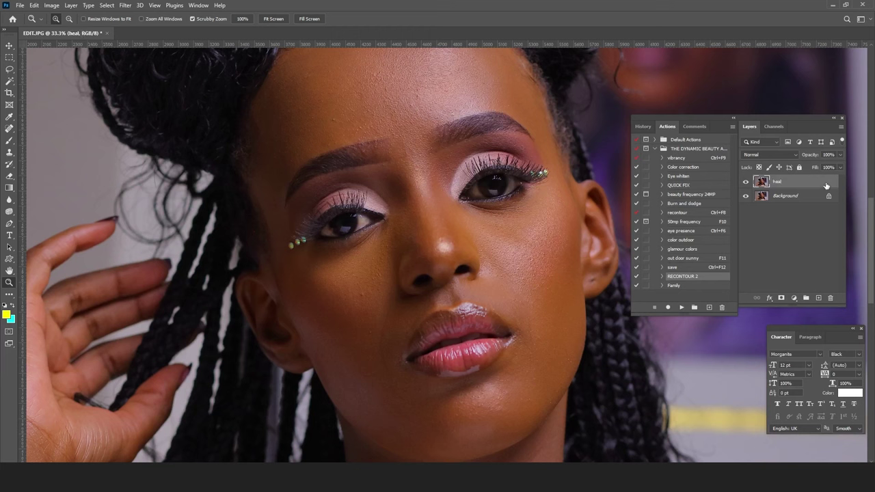
Step: Apply the Retouch4me Heal filter to the heal layer at sensitivity 100 with Make Mask enabled
{"action": "left_click", "coordinate": [129, 7]}
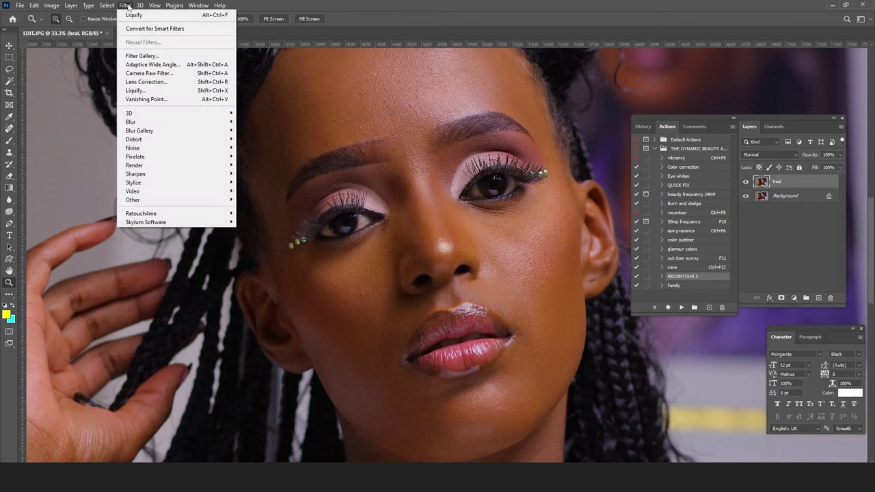
{"action": "mouse_move", "coordinate": [179, 214]}
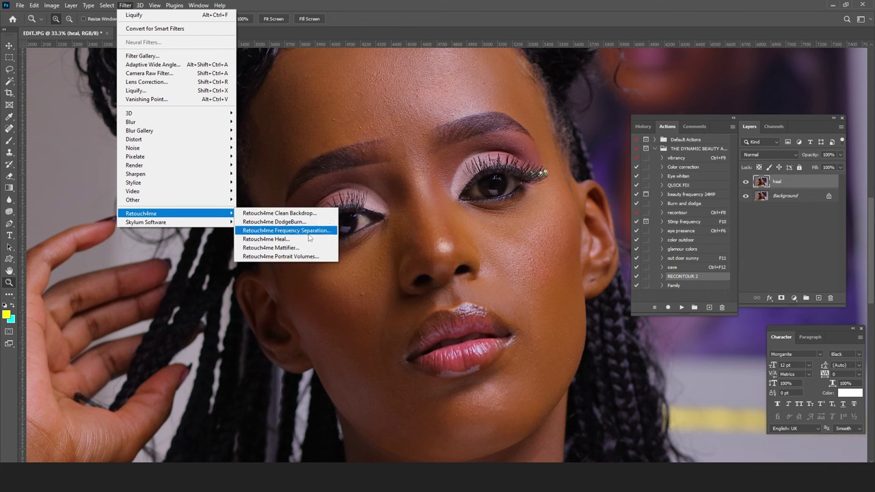
{"action": "left_click", "coordinate": [266, 239]}
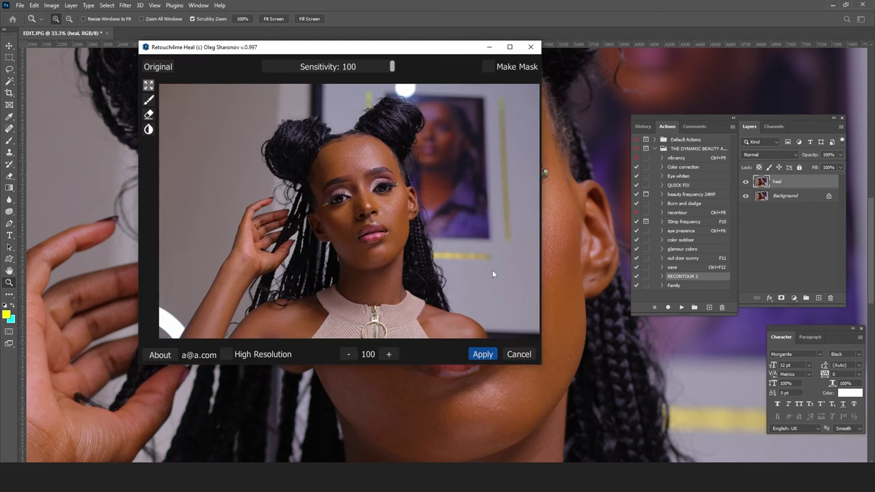
{"action": "left_click", "coordinate": [489, 66]}
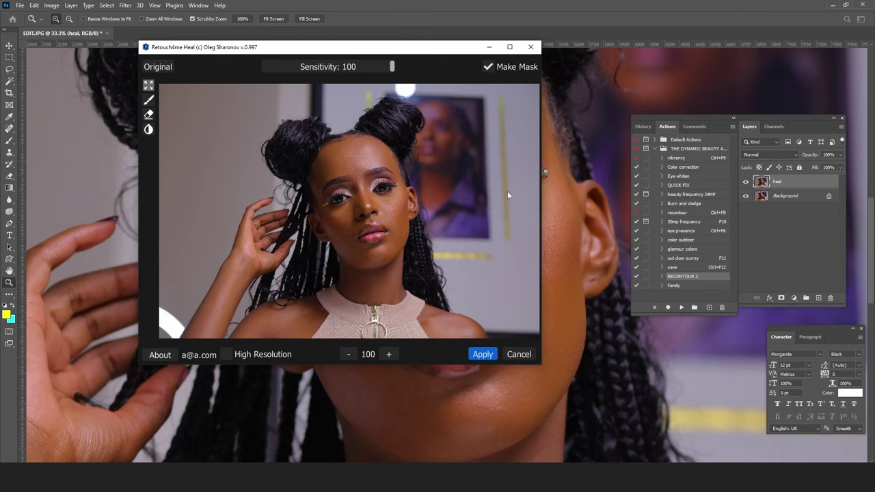
{"action": "left_click", "coordinate": [482, 355]}
{"action": "left_click", "coordinate": [458, 129]}
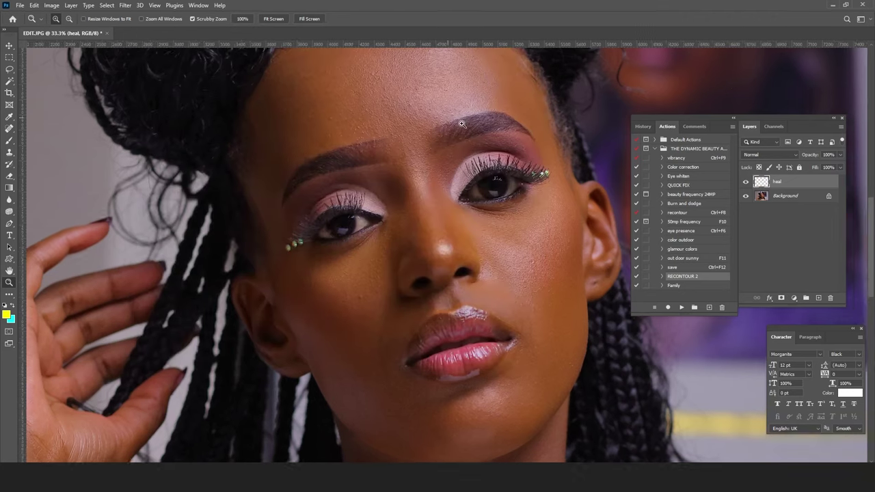
Step: Compare the portrait before and after healing by repeatedly toggling the heal layer's visibility
{"action": "left_click", "coordinate": [746, 183]}
{"action": "left_click", "coordinate": [746, 183]}
{"action": "left_click", "coordinate": [746, 183]}
{"action": "left_click", "coordinate": [746, 183]}
{"action": "left_click", "coordinate": [746, 184]}
{"action": "left_click", "coordinate": [747, 183]}
{"action": "left_click", "coordinate": [746, 184]}
{"action": "left_click", "coordinate": [746, 183]}
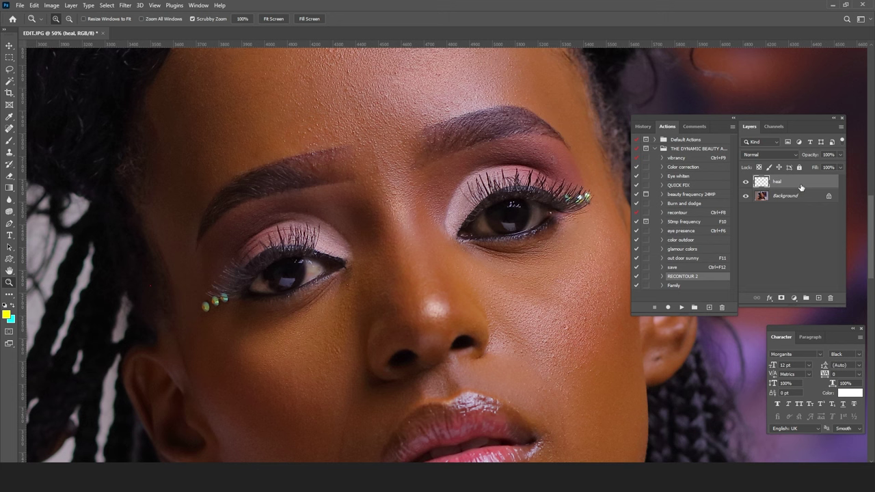
Step: Stamp all visible layers into a new layer above heal and name it FS
{"action": "key", "text": "ctrl+shift+alt+e"}
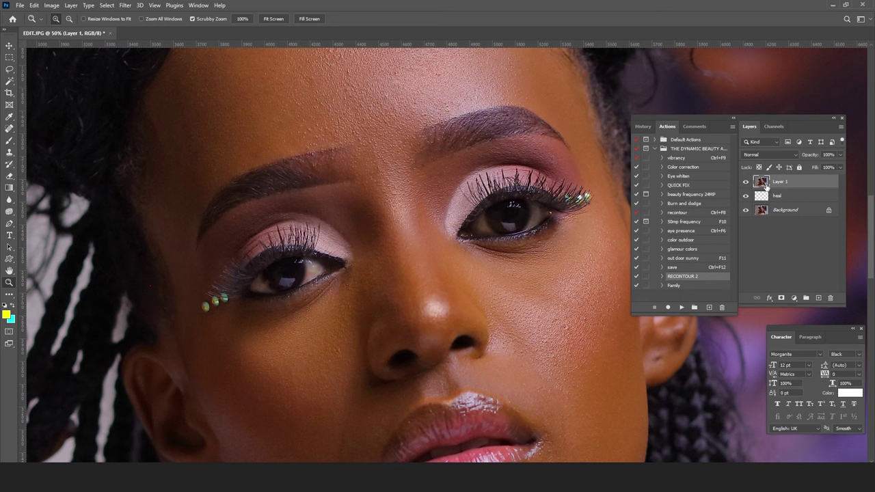
{"action": "double_click", "coordinate": [781, 182]}
{"action": "type", "text": "f"}
{"action": "key", "text": "Return"}
Step: Open the Retouch4me Frequency Separation filter on the FS layer and set the mid band to -81% and the high band to +39%
{"action": "left_click", "coordinate": [126, 6]}
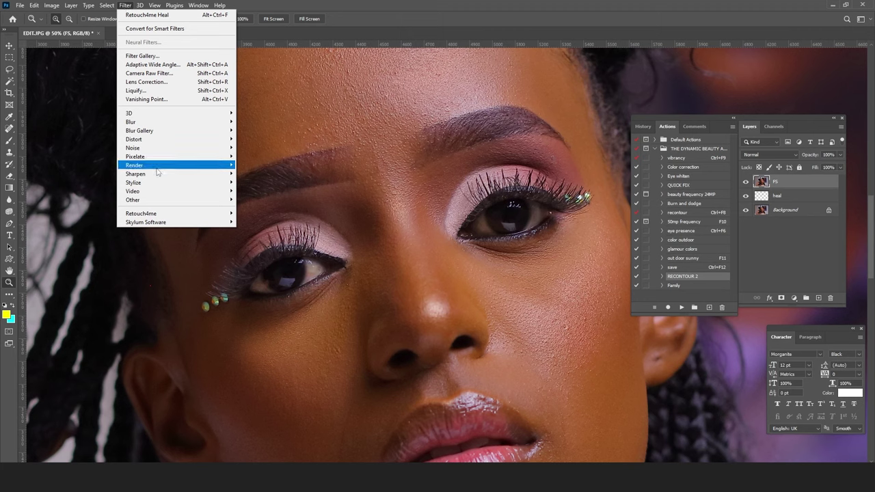
{"action": "mouse_move", "coordinate": [163, 214]}
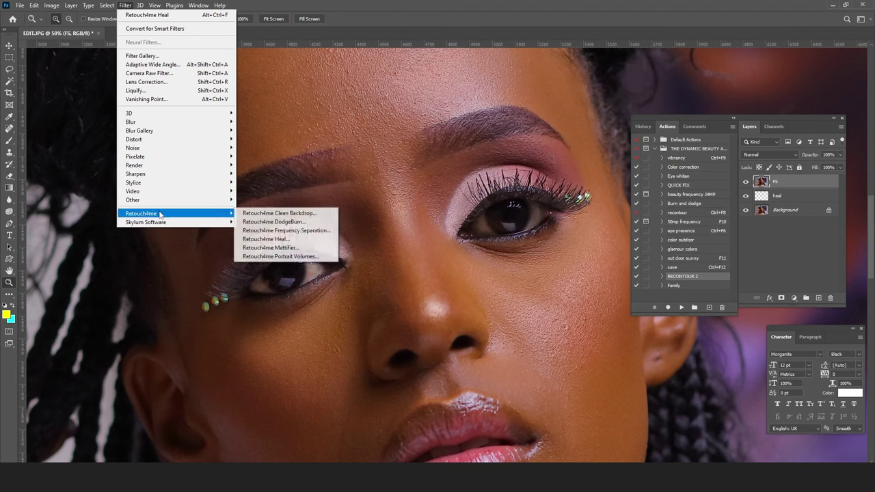
{"action": "left_click", "coordinate": [301, 233]}
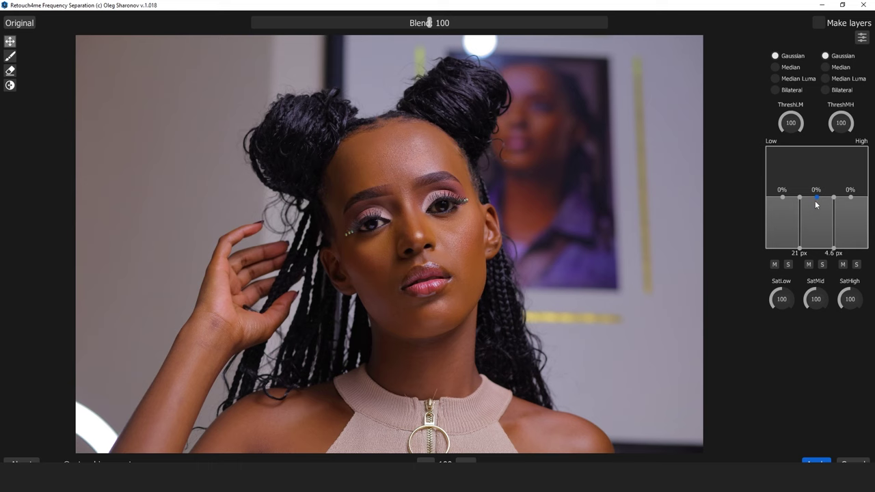
{"action": "left_click_drag", "start_coordinate": [817, 199], "coordinate": [817, 210]}
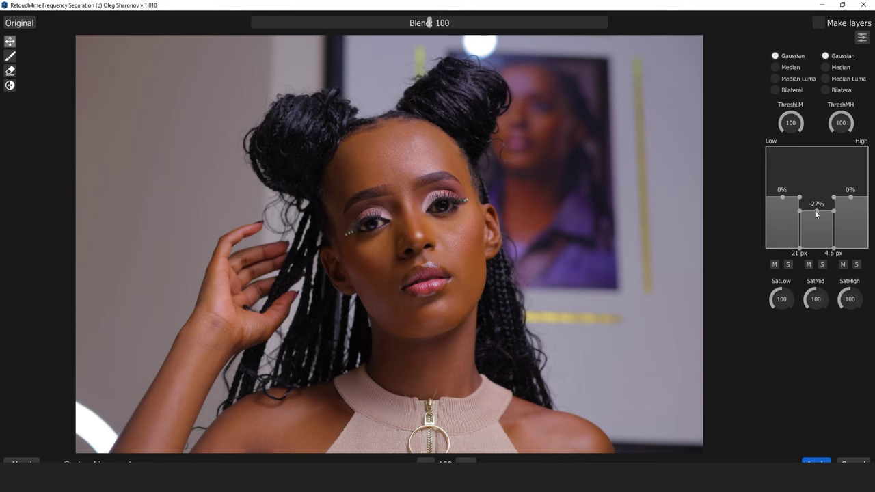
{"action": "left_click_drag", "start_coordinate": [817, 211], "coordinate": [821, 234]}
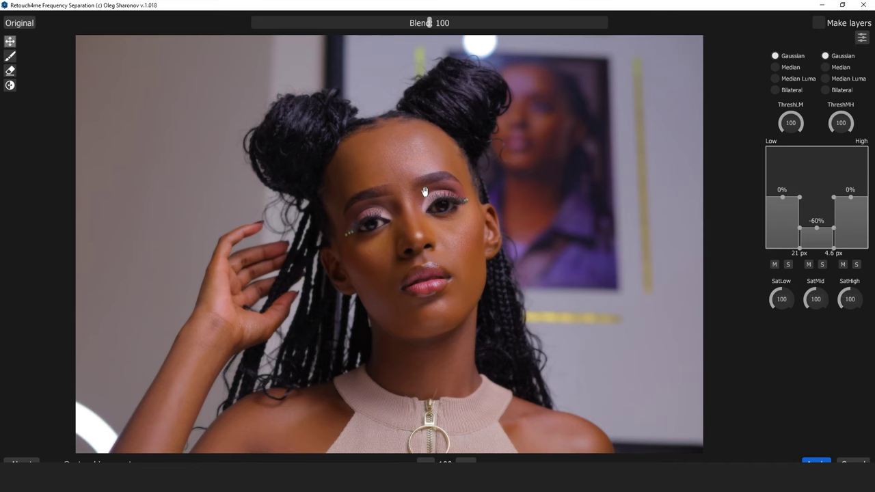
{"action": "scroll", "coordinate": [459, 126], "scroll_direction": "up", "scroll_amount": 3}
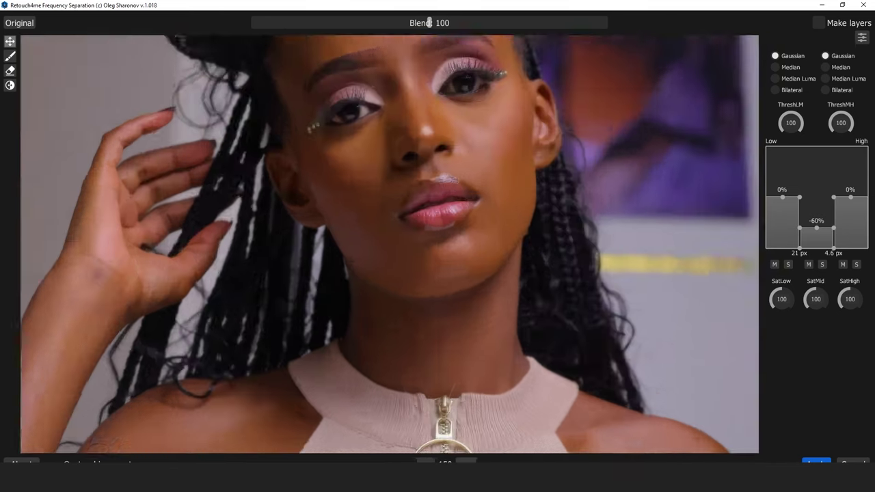
{"action": "left_click_drag", "start_coordinate": [455, 84], "coordinate": [474, 214]}
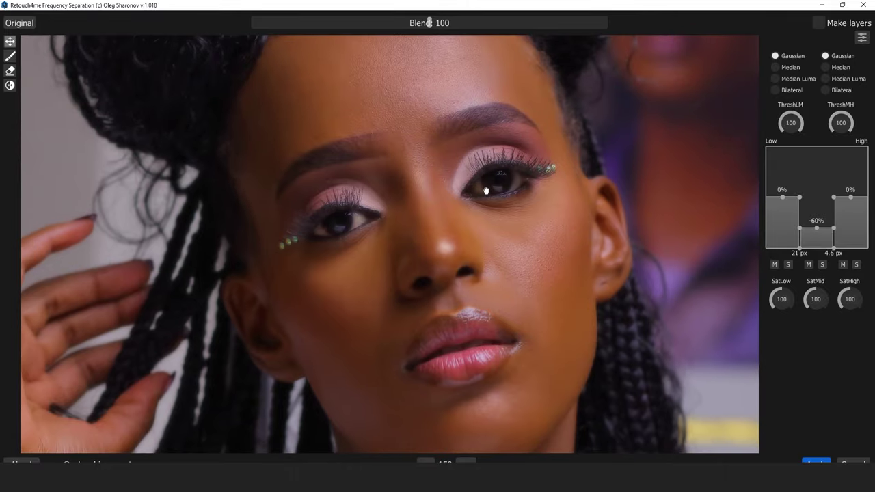
{"action": "left_click_drag", "start_coordinate": [818, 231], "coordinate": [820, 243]}
{"action": "mouse_move", "coordinate": [851, 198]}
{"action": "left_mouse_down"}
{"action": "mouse_move", "coordinate": [852, 165]}
{"action": "mouse_move", "coordinate": [852, 195]}
{"action": "mouse_move", "coordinate": [851, 176]}
{"action": "left_mouse_up"}
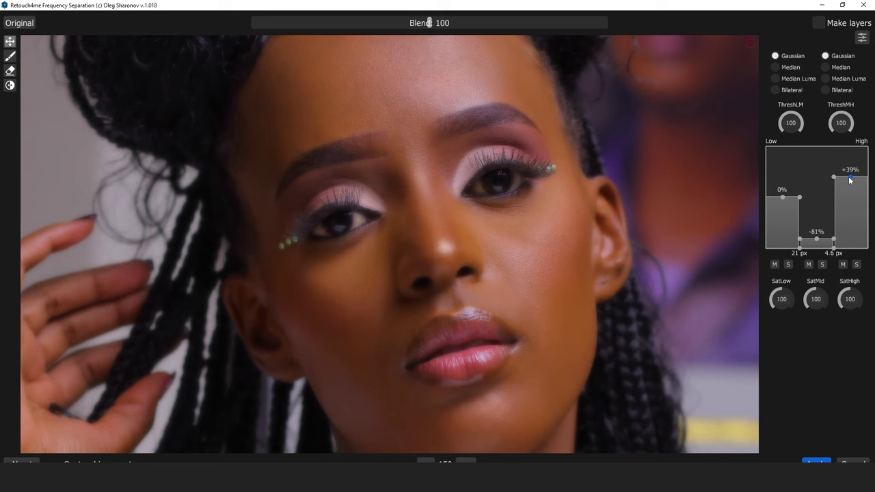
Step: Set the radius dividing the low and mid bands to 41 px and dismiss the storage notification
{"action": "left_click_drag", "start_coordinate": [801, 247], "coordinate": [792, 246]}
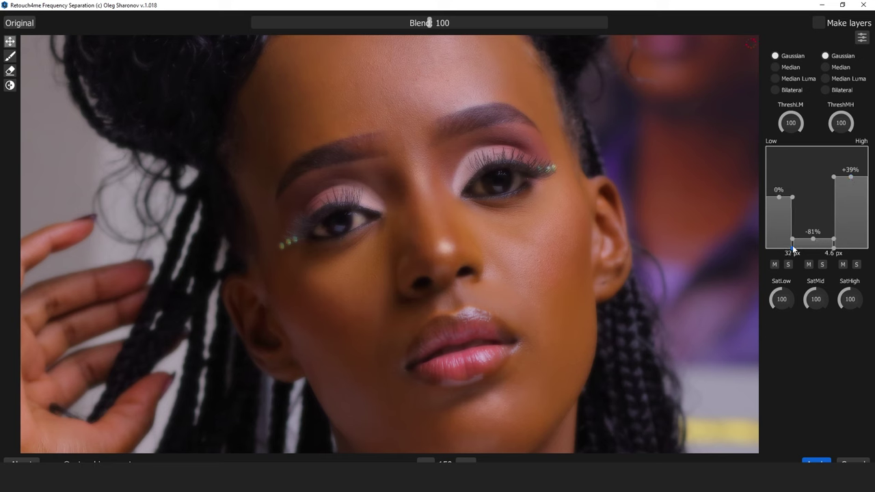
{"action": "left_click_drag", "start_coordinate": [793, 247], "coordinate": [788, 247]}
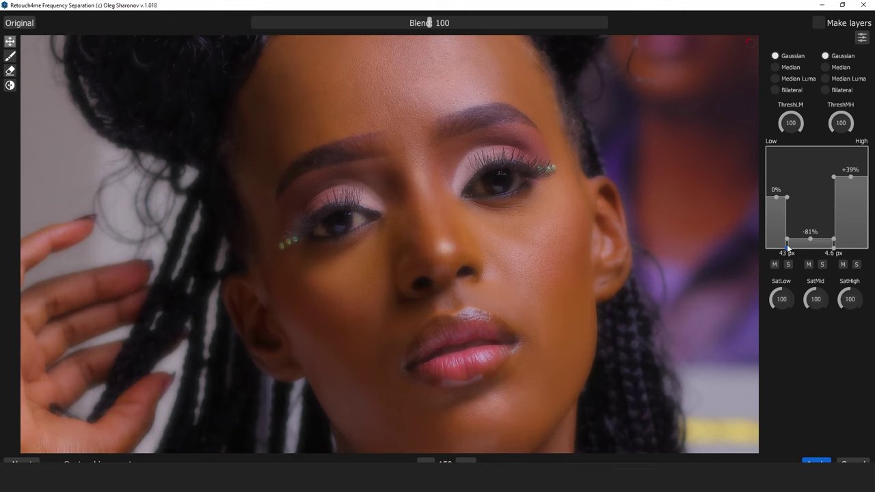
{"action": "left_click_drag", "start_coordinate": [788, 248], "coordinate": [789, 249]}
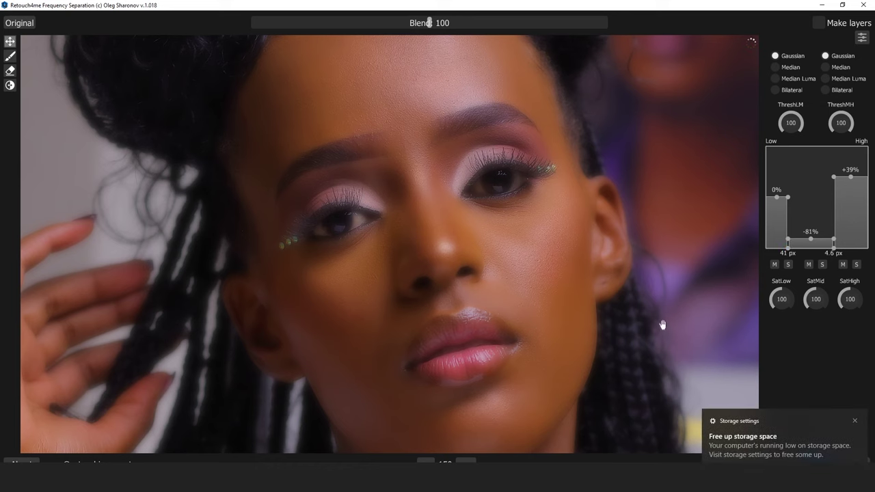
{"action": "left_click", "coordinate": [855, 420]}
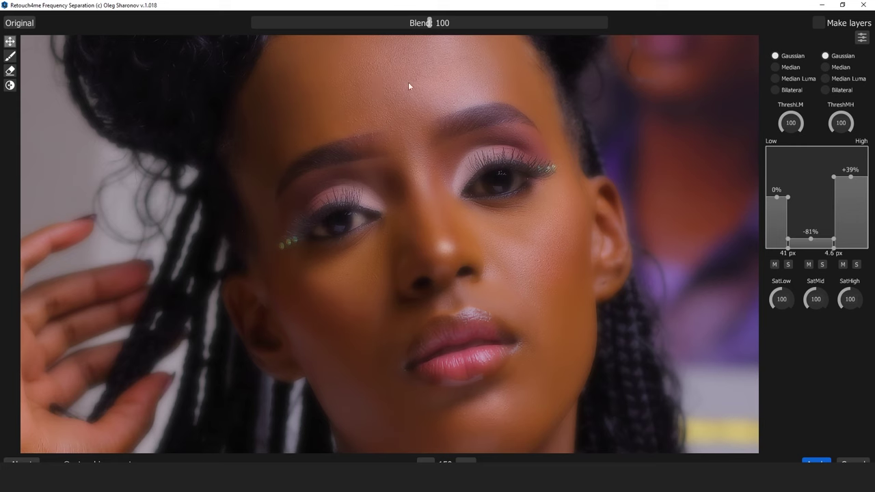
Step: Raise the frequency separation Blend to 112 and set the mid band to -65%
{"action": "left_click", "coordinate": [444, 22]}
{"action": "left_click", "coordinate": [451, 24]}
{"action": "left_click_drag", "start_coordinate": [813, 241], "coordinate": [813, 238]}
{"action": "left_click_drag", "start_coordinate": [813, 239], "coordinate": [812, 233]}
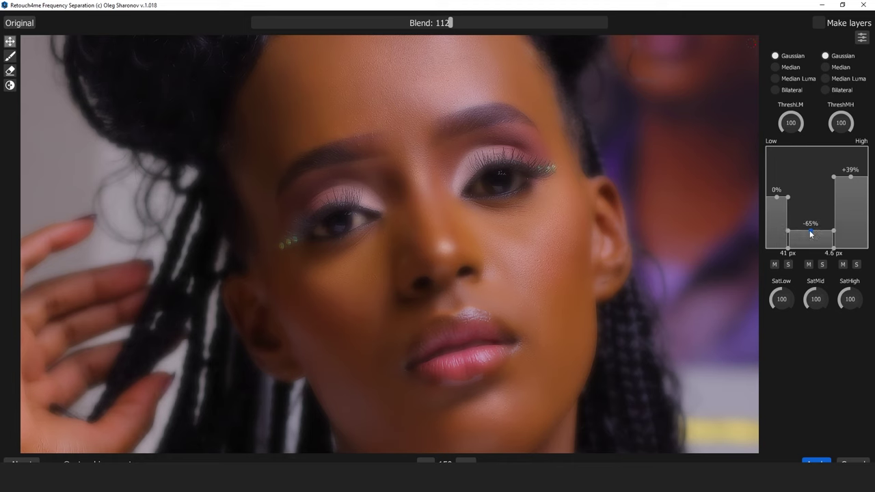
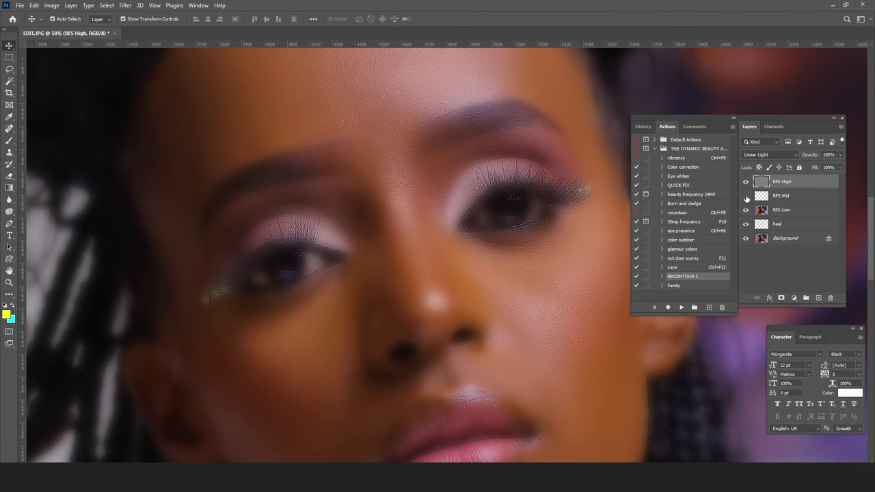
Step: Check the effect of the RFS Low layer by hiding and reshowing it, and give that layer an inverted black mask
{"action": "left_click", "coordinate": [746, 211]}
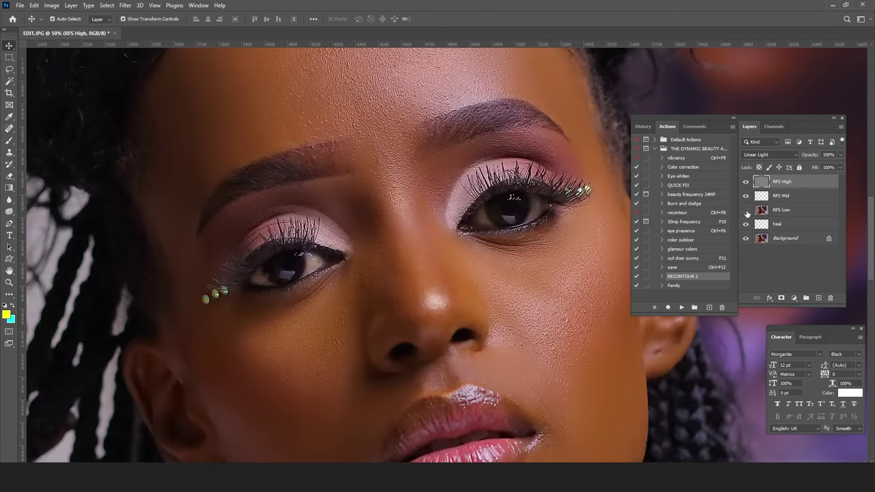
{"action": "left_click", "coordinate": [747, 212]}
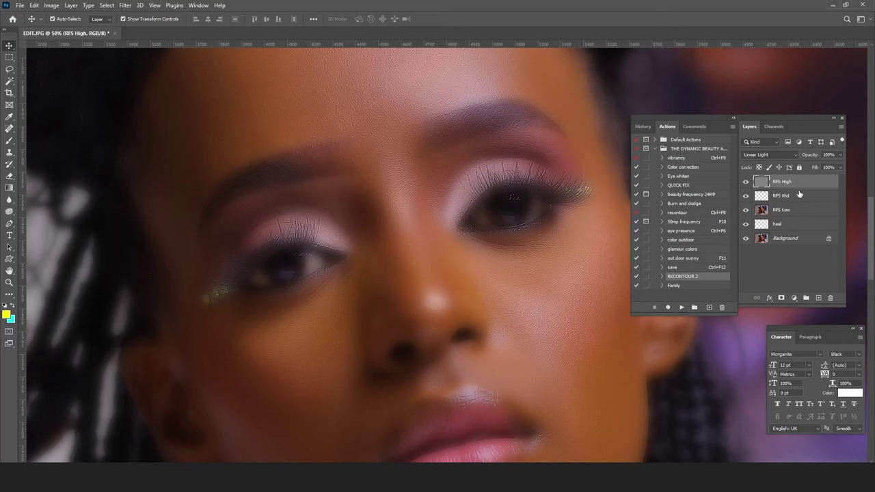
{"action": "left_click", "coordinate": [784, 212]}
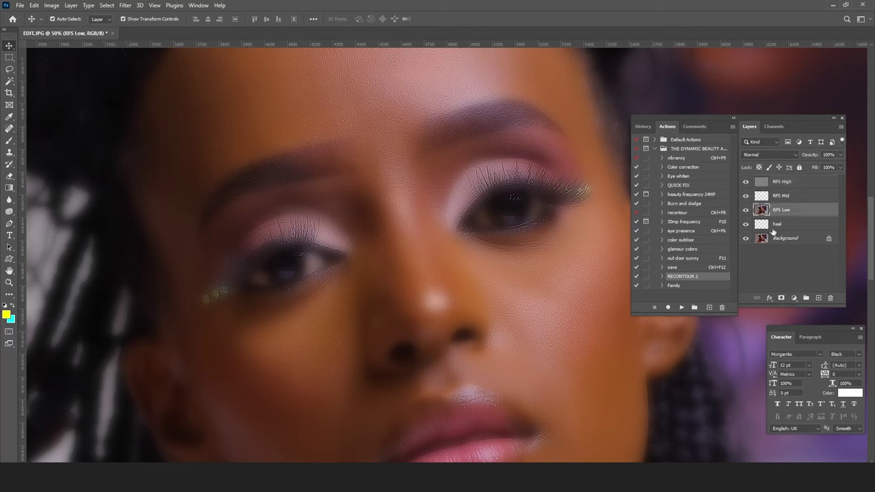
{"action": "left_click", "coordinate": [781, 300]}
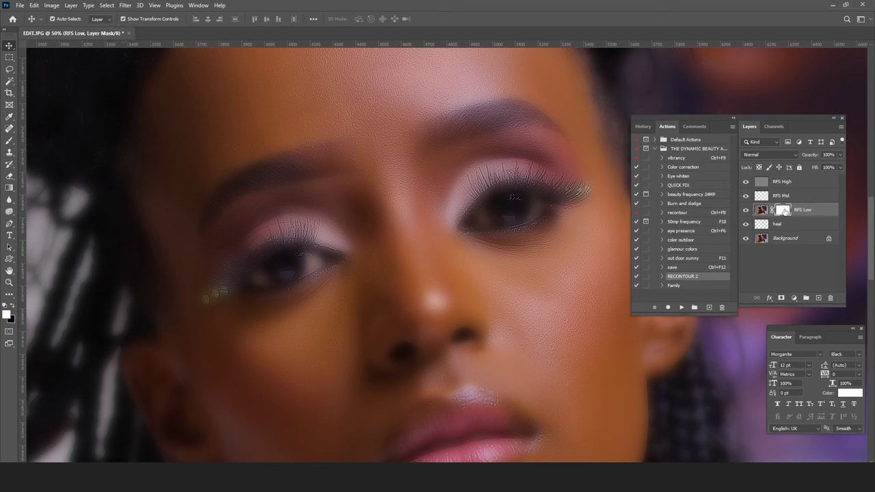
{"action": "key", "text": "ctrl+i"}
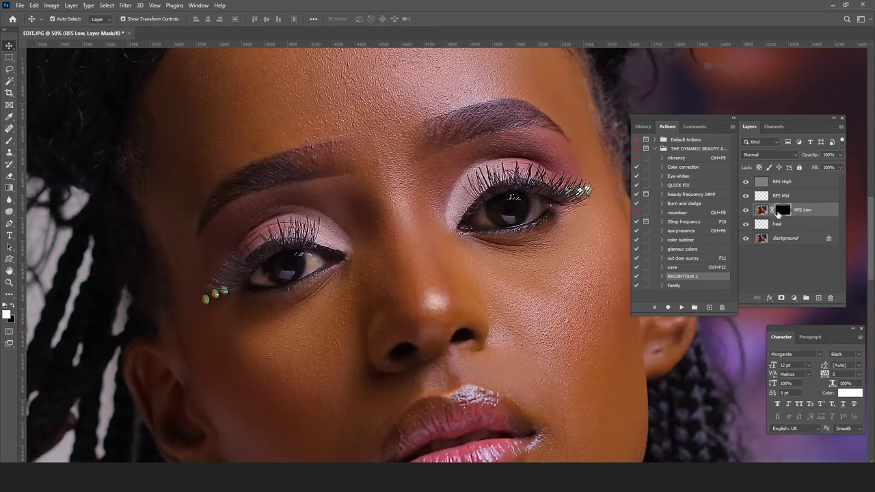
Step: Paint white on the RFS Low mask with a 417 px soft round brush over the nose, cheeks and chin
{"action": "left_click_drag", "start_coordinate": [395, 242], "coordinate": [381, 203]}
{"action": "left_click_drag", "start_coordinate": [10, 141], "coordinate": [49, 140]}
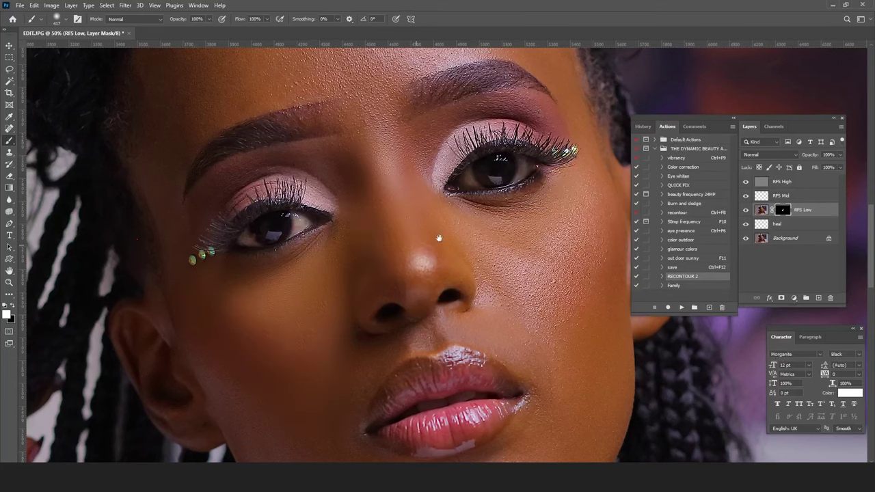
{"action": "left_click_drag", "start_coordinate": [436, 238], "coordinate": [377, 209]}
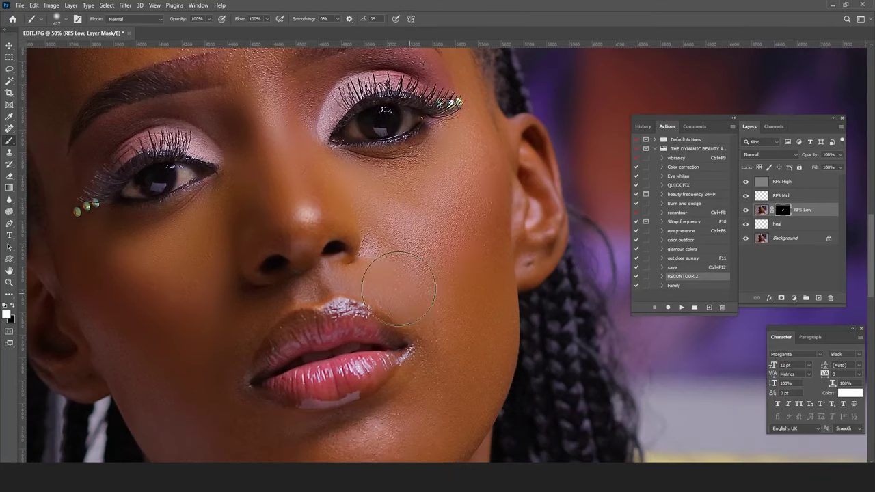
{"action": "scroll", "coordinate": [445, 313], "scroll_direction": "down", "scroll_amount": 3}
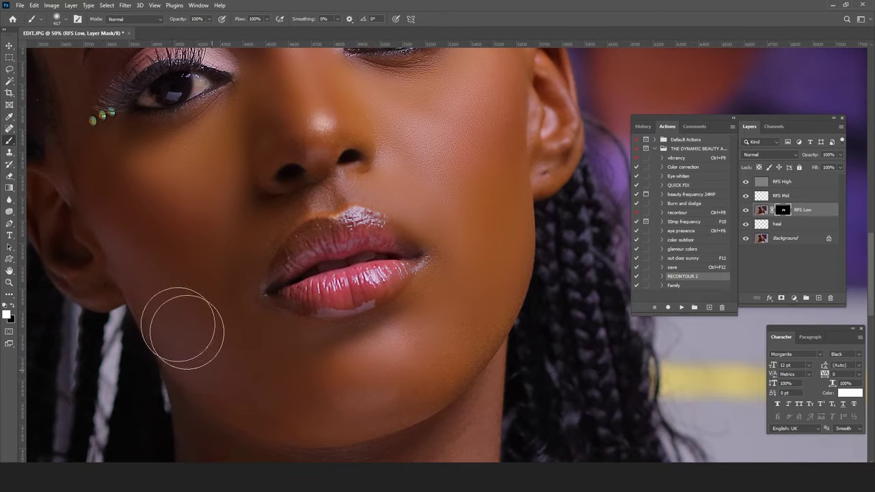
{"action": "scroll", "coordinate": [256, 320], "scroll_direction": "up", "scroll_amount": 3}
Step: Reduce the brush to 177 px and paint the smoothing into the tighter skin areas around the eyes and nose
{"action": "right_click", "coordinate": [310, 299]}
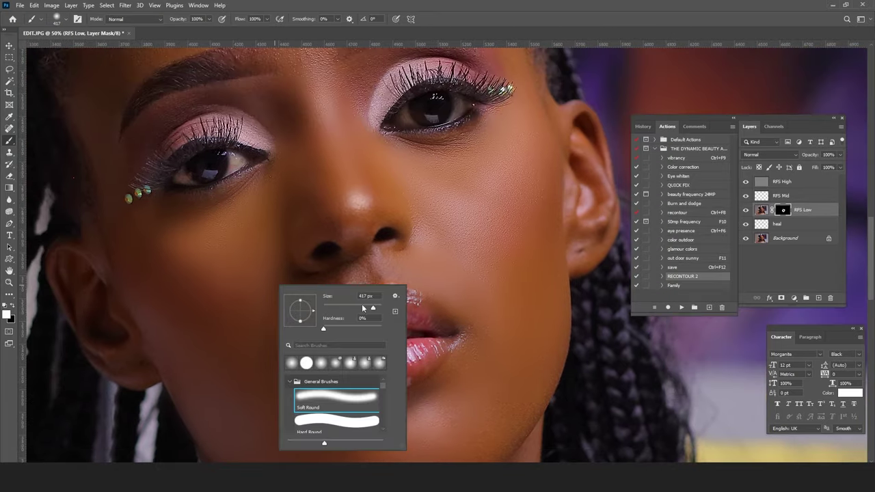
{"action": "left_click_drag", "start_coordinate": [364, 309], "coordinate": [353, 309]}
{"action": "left_click", "coordinate": [225, 201]}
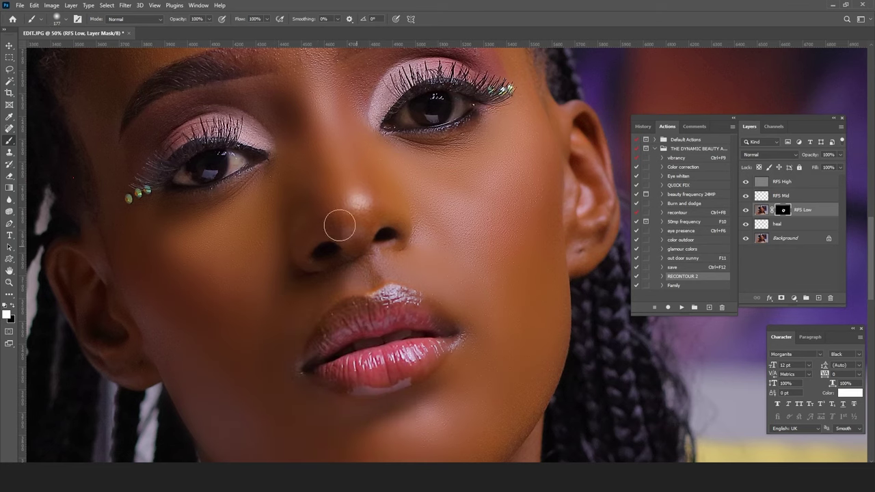
{"action": "scroll", "coordinate": [346, 219], "scroll_direction": "up", "scroll_amount": 5}
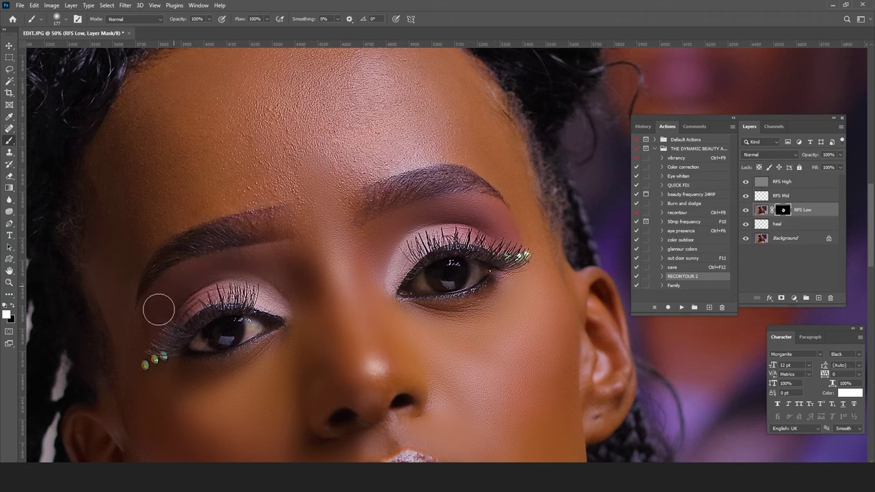
Step: Enlarge the brush to 480 px and paint the RFS Low mask white over the forehead
{"action": "scroll", "coordinate": [202, 174], "scroll_direction": "up", "scroll_amount": 3}
{"action": "right_click", "coordinate": [212, 182]}
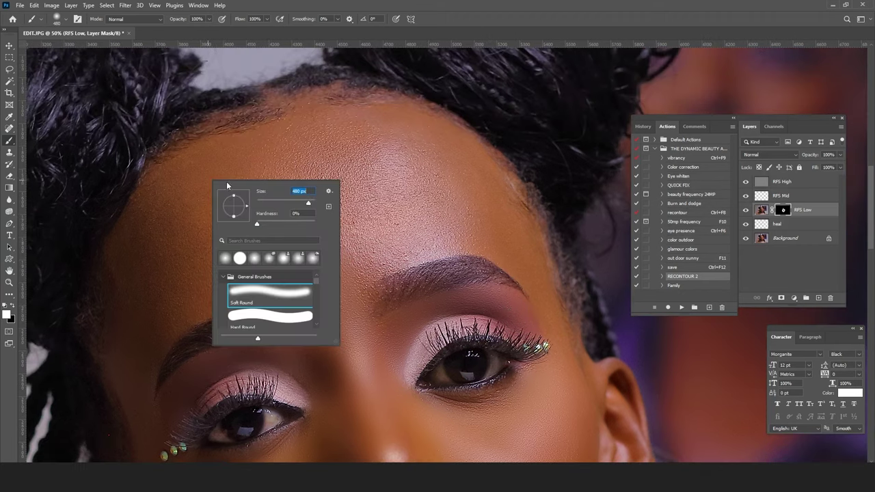
{"action": "key", "text": "Return"}
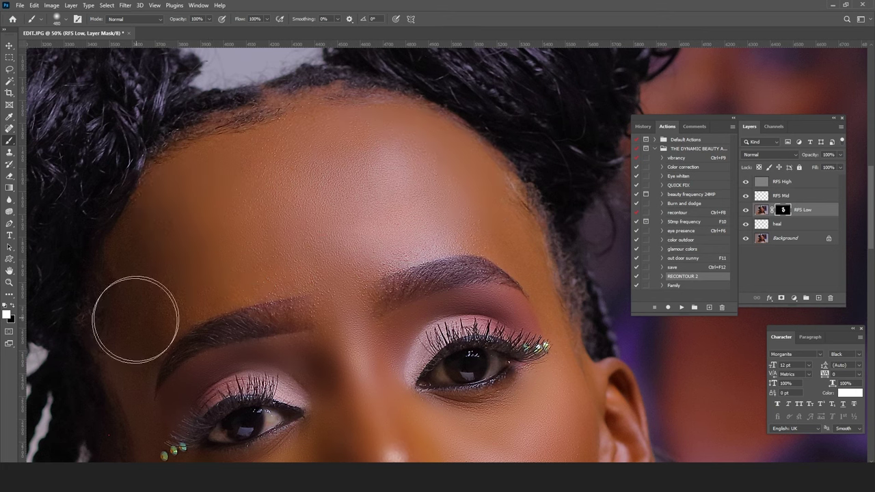
Step: Set the brush to 275 px and paint the RFS Low mask white along the temples, face edges and chin
{"action": "left_click_drag", "start_coordinate": [463, 197], "coordinate": [326, 156]}
{"action": "right_click", "coordinate": [382, 175]}
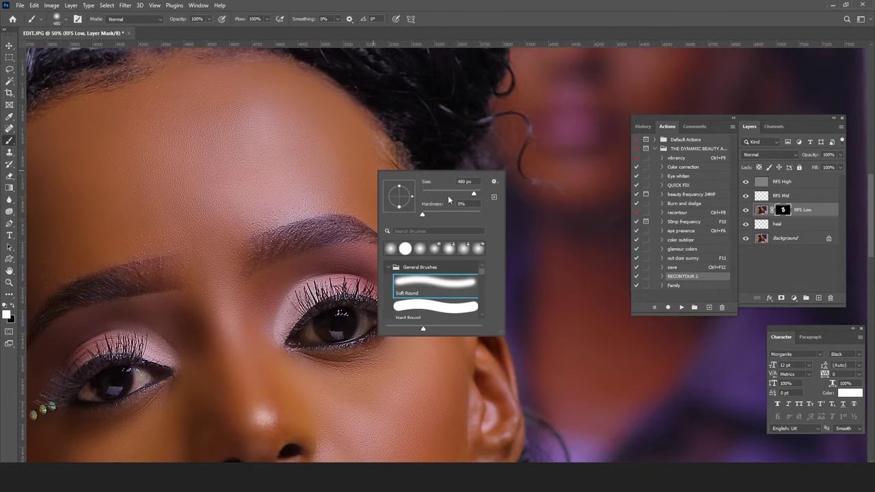
{"action": "left_click_drag", "start_coordinate": [470, 196], "coordinate": [467, 197]}
{"action": "key", "text": "Return"}
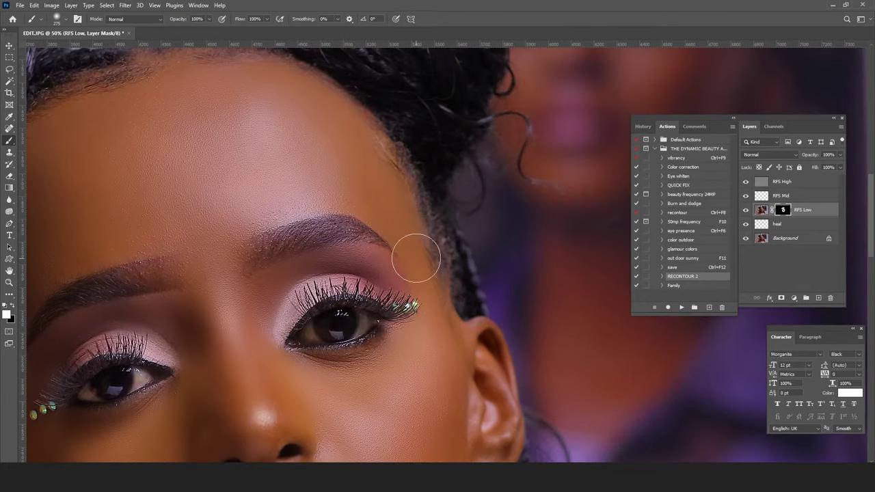
{"action": "left_click_drag", "start_coordinate": [206, 201], "coordinate": [291, 180]}
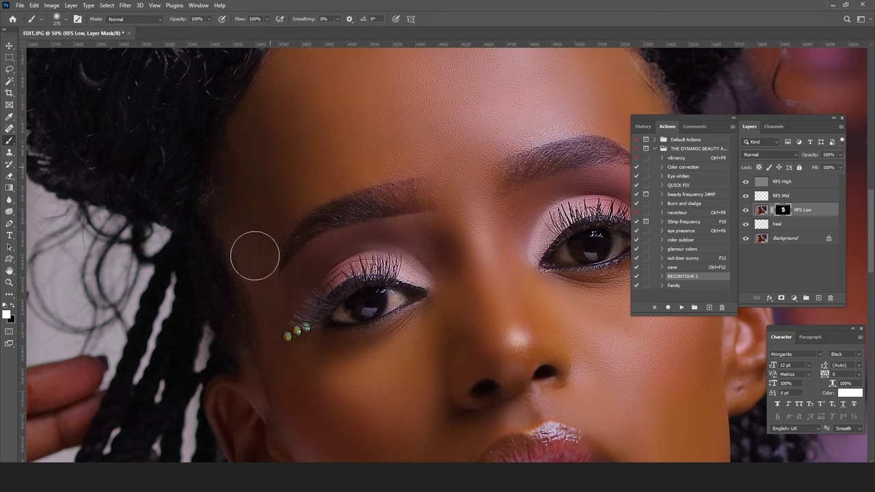
{"action": "mouse_move", "coordinate": [620, 316]}
{"action": "left_mouse_down"}
{"action": "mouse_move", "coordinate": [534, 160]}
{"action": "mouse_move", "coordinate": [518, 161]}
{"action": "mouse_move", "coordinate": [467, 82]}
{"action": "left_mouse_up"}
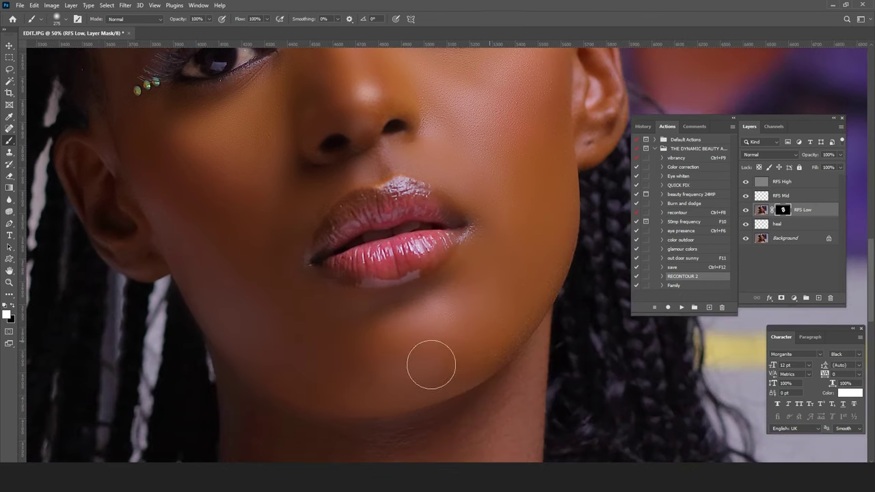
Step: Set the brush to 495 px and paint the RFS Low mask white over the neck and shoulders
{"action": "scroll", "coordinate": [284, 230], "scroll_direction": "down", "scroll_amount": 5}
{"action": "scroll", "coordinate": [344, 258], "scroll_direction": "down", "scroll_amount": 2}
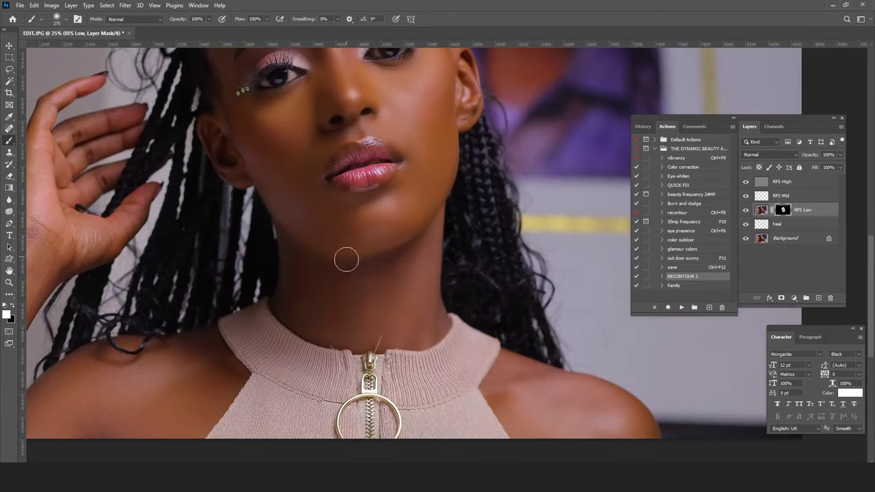
{"action": "right_click", "coordinate": [344, 257]}
{"action": "left_click_drag", "start_coordinate": [454, 299], "coordinate": [444, 299]}
{"action": "key", "text": "Return"}
{"action": "left_click_drag", "start_coordinate": [307, 305], "coordinate": [346, 230]}
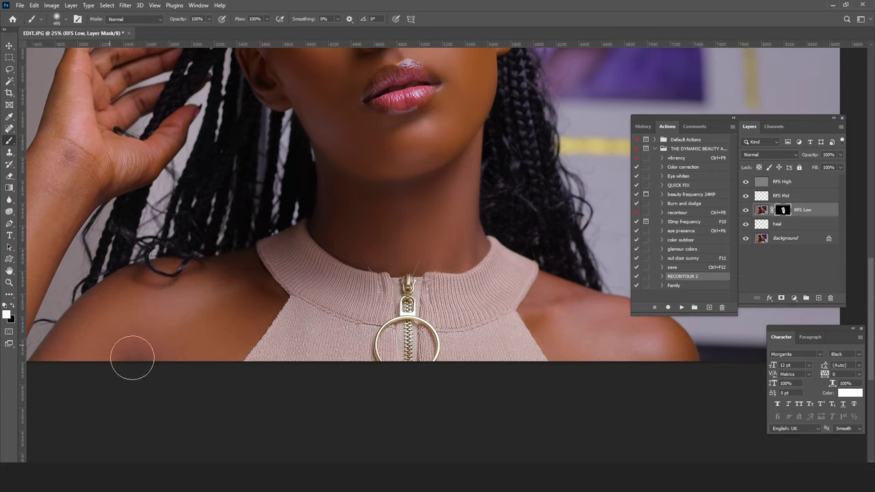
Step: Inspect the smoothed skin on the shoulders, raised arm and face, from the whole image down to the forehead and eyes
{"action": "left_click_drag", "start_coordinate": [337, 307], "coordinate": [278, 302]}
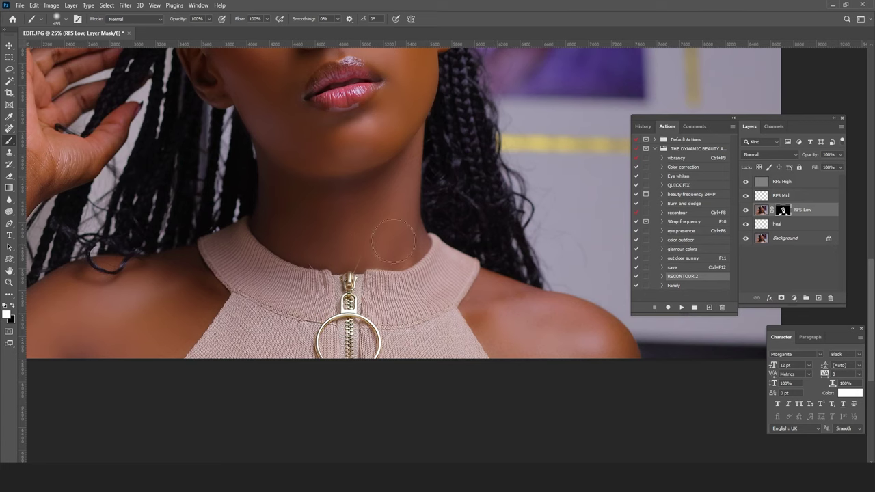
{"action": "left_click_drag", "start_coordinate": [123, 344], "coordinate": [355, 287]}
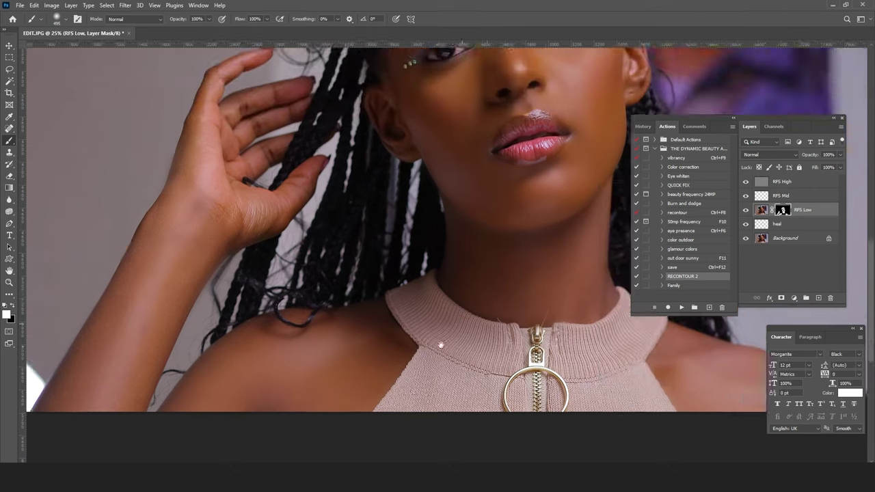
{"action": "scroll", "coordinate": [441, 345], "scroll_direction": "down", "scroll_amount": 3}
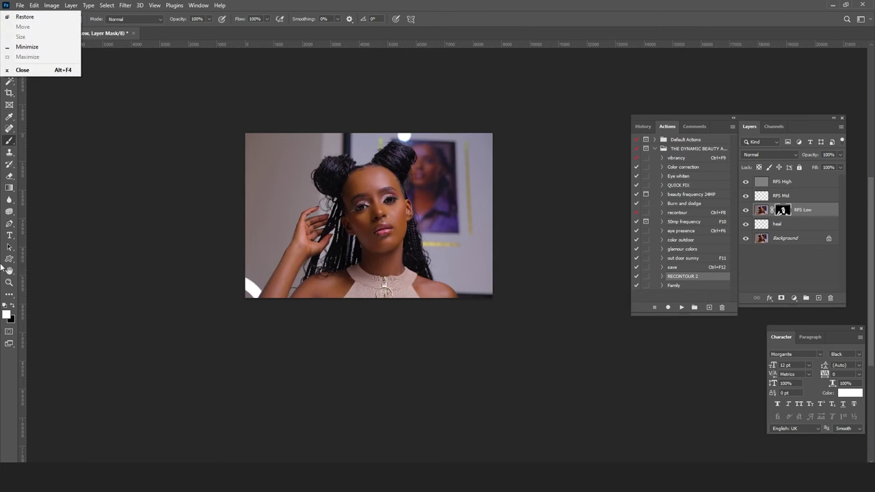
{"action": "left_click", "coordinate": [9, 282]}
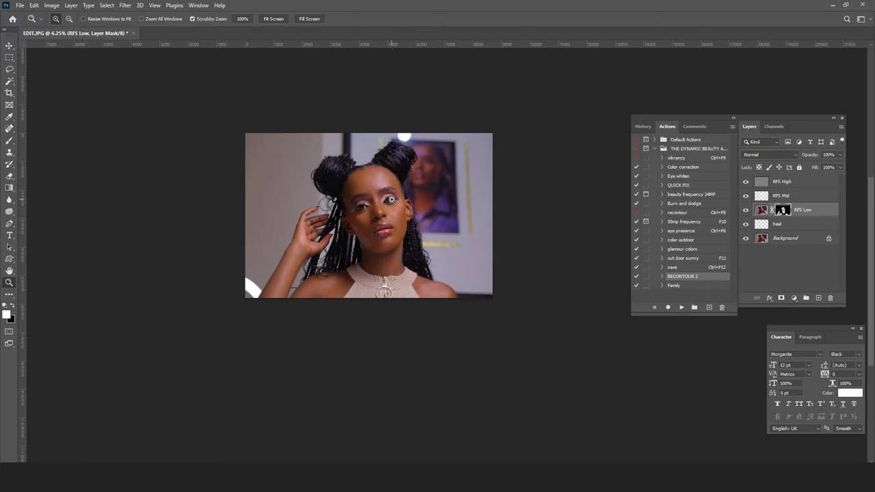
{"action": "left_click", "coordinate": [387, 199]}
{"action": "left_click_drag", "start_coordinate": [369, 192], "coordinate": [398, 214]}
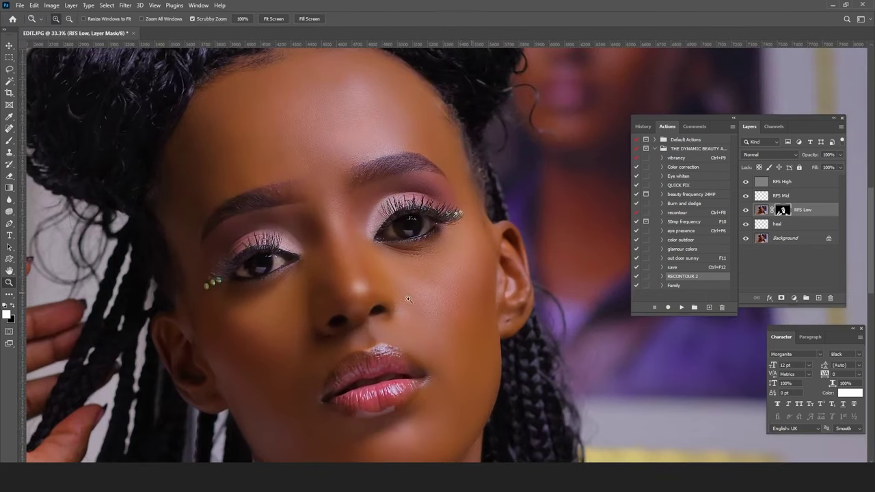
{"action": "left_click", "coordinate": [335, 127]}
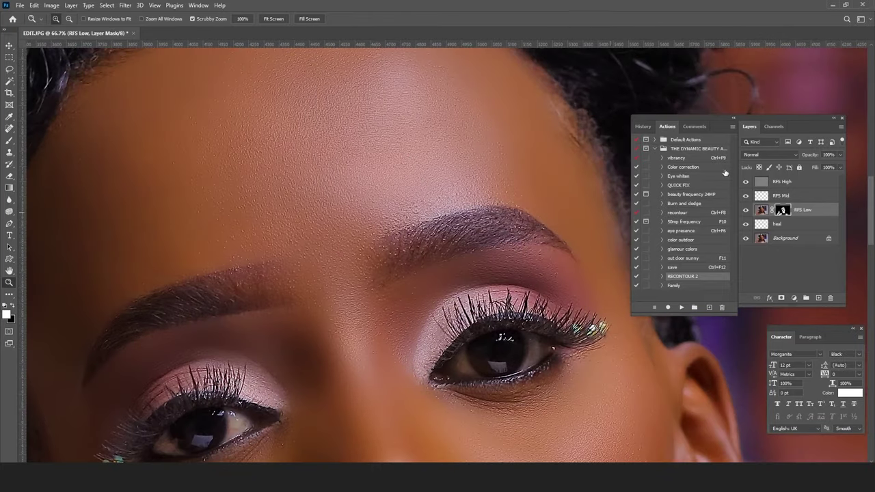
Step: Duplicate the RFS High layer to strengthen the skin texture
{"action": "left_click", "coordinate": [811, 183]}
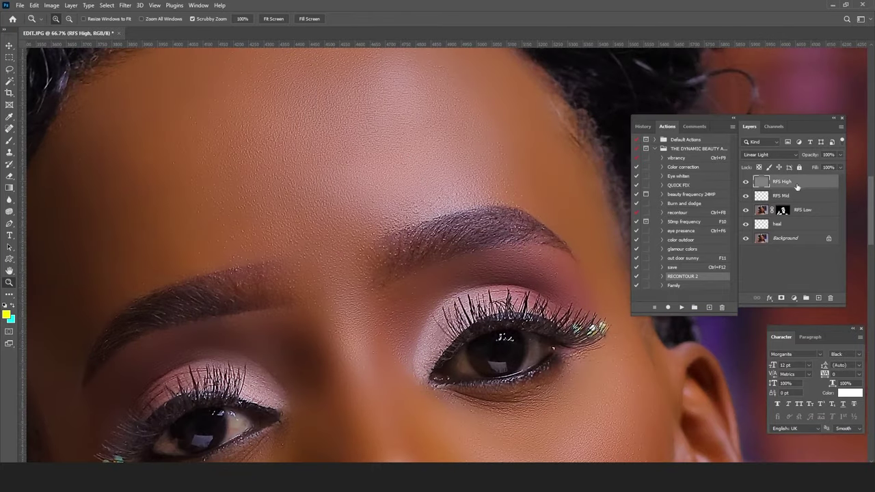
{"action": "left_click_drag", "start_coordinate": [808, 186], "coordinate": [820, 299]}
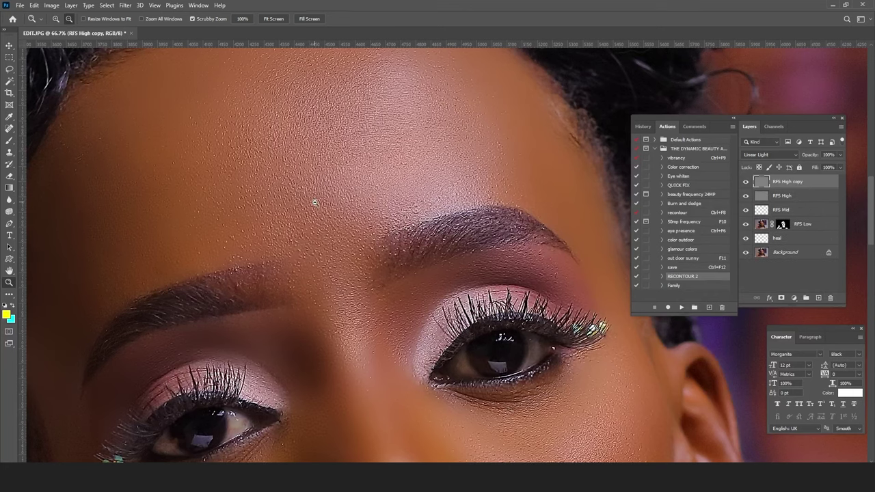
{"action": "left_click", "coordinate": [353, 202], "text": "alt"}
{"action": "left_click", "coordinate": [353, 202], "text": "alt"}
{"action": "left_click", "coordinate": [353, 203], "text": "alt"}
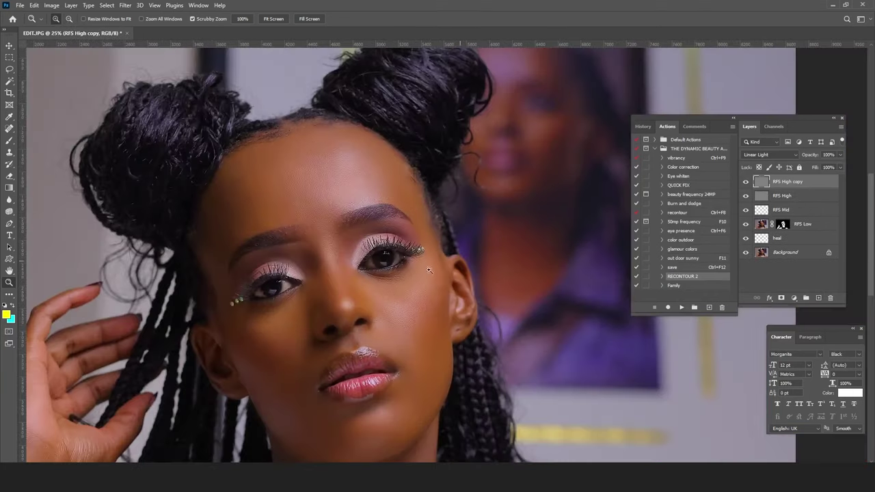
Step: Compare the skin texture with and without the duplicated RFS High layer, on the whole face and close up on the cheek
{"action": "left_click", "coordinate": [746, 182]}
{"action": "left_click", "coordinate": [746, 182]}
{"action": "left_click", "coordinate": [746, 182]}
{"action": "left_click", "coordinate": [746, 182]}
{"action": "left_click", "coordinate": [746, 182]}
{"action": "left_click", "coordinate": [747, 183]}
{"action": "left_click", "coordinate": [418, 318]}
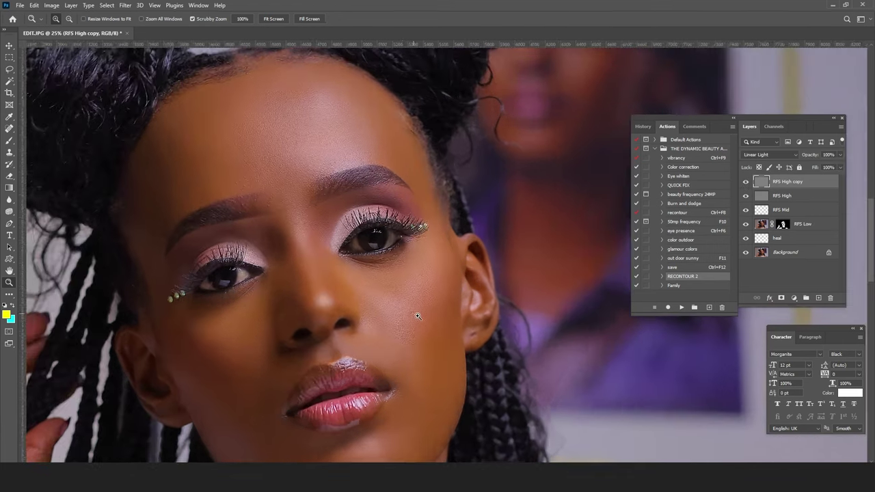
{"action": "left_click", "coordinate": [417, 317]}
{"action": "left_click", "coordinate": [747, 182]}
{"action": "left_click", "coordinate": [747, 182]}
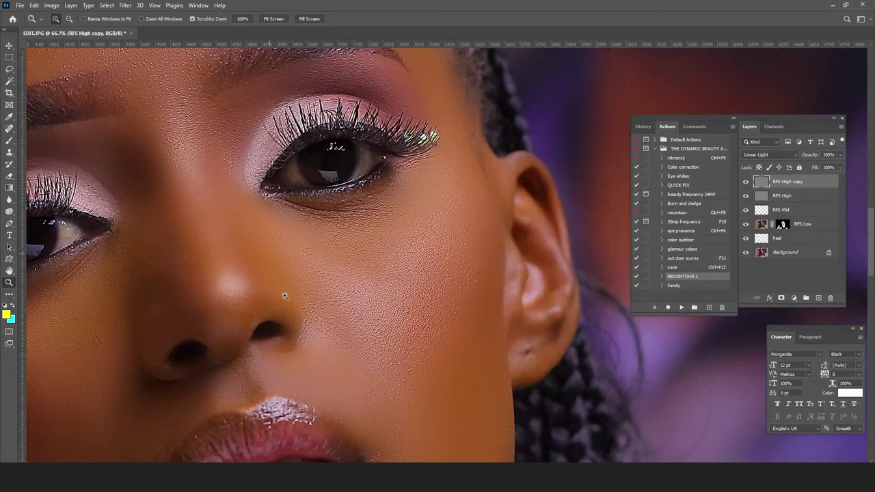
Step: Examine the retouched face, neck and raised hand at wide and close magnification to judge the texture and smoothing
{"action": "left_click", "coordinate": [375, 253], "text": "alt"}
{"action": "left_click", "coordinate": [376, 254], "text": "alt"}
{"action": "left_click", "coordinate": [435, 256], "text": "alt"}
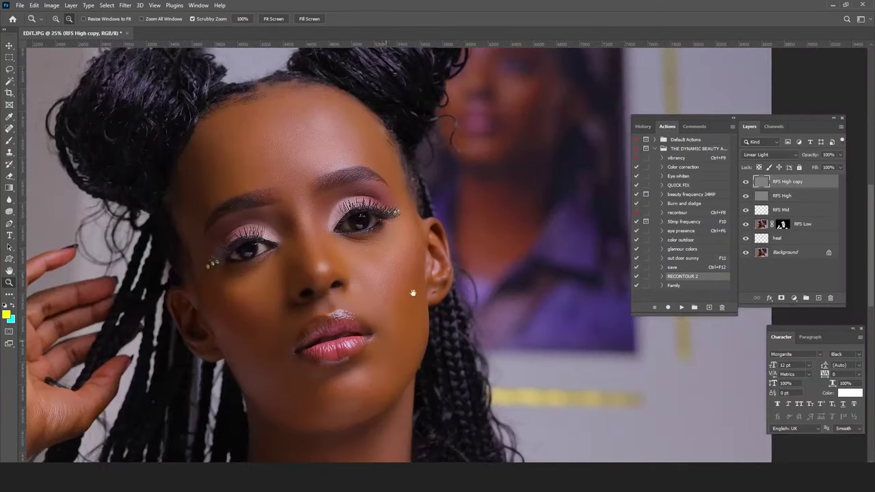
{"action": "left_click_drag", "start_coordinate": [413, 294], "coordinate": [430, 272]}
{"action": "left_click", "coordinate": [482, 222], "text": "alt"}
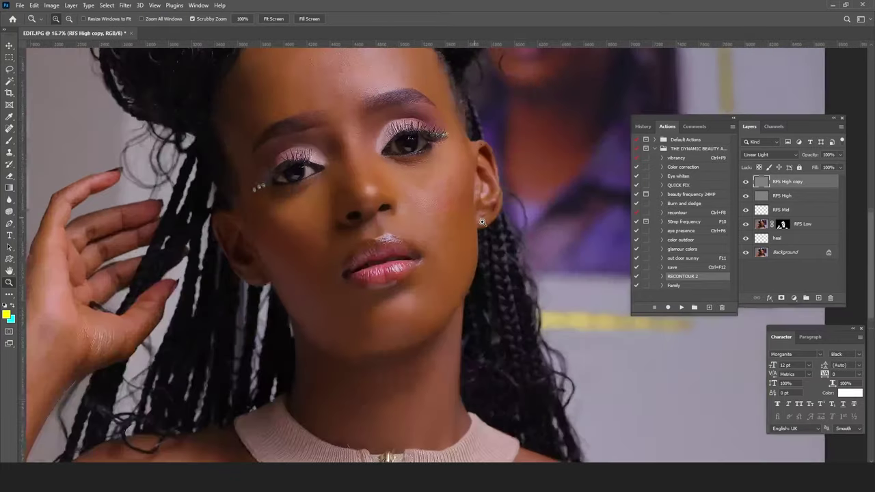
{"action": "left_click", "coordinate": [436, 190]}
{"action": "left_click", "coordinate": [437, 188]}
{"action": "left_click_drag", "start_coordinate": [366, 200], "coordinate": [424, 212]}
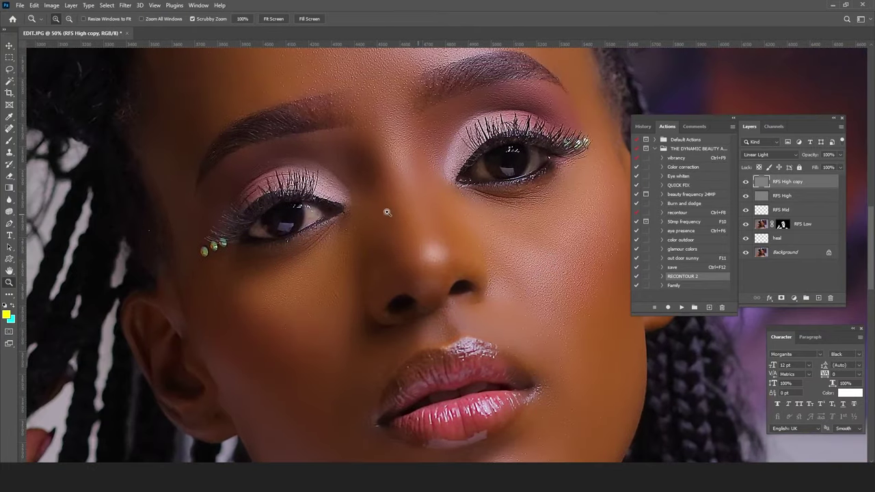
{"action": "left_click", "coordinate": [383, 161], "text": "alt"}
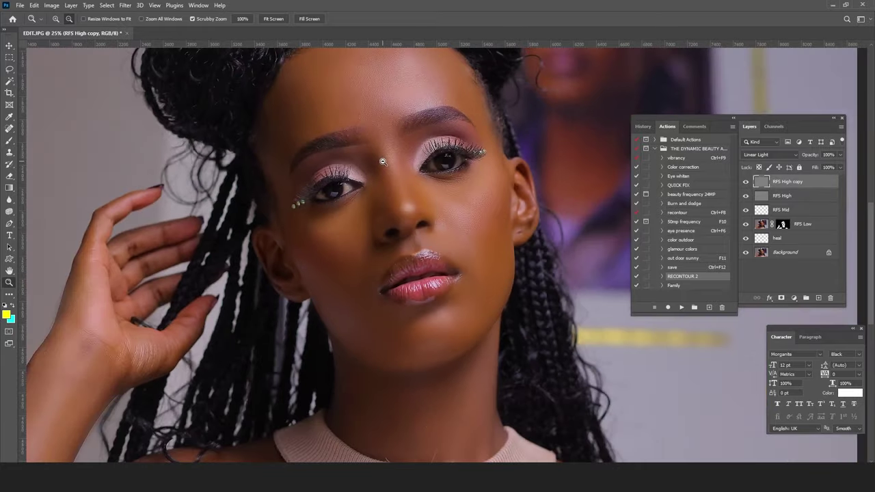
{"action": "left_click_drag", "start_coordinate": [444, 201], "coordinate": [445, 224]}
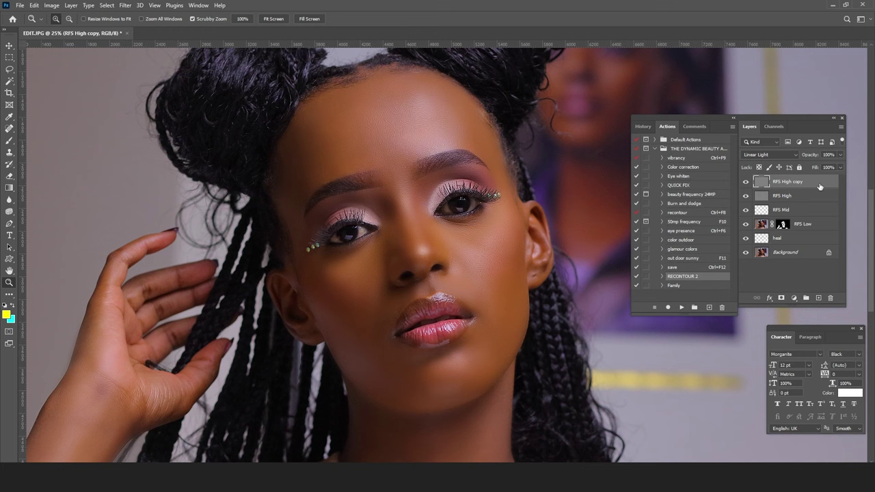
Step: Stamp all visible layers into a new top layer and apply Retouch4me Portrait Volumes to it with the Soft Light Layer option enabled
{"action": "key", "text": "ctrl+shift+alt+e"}
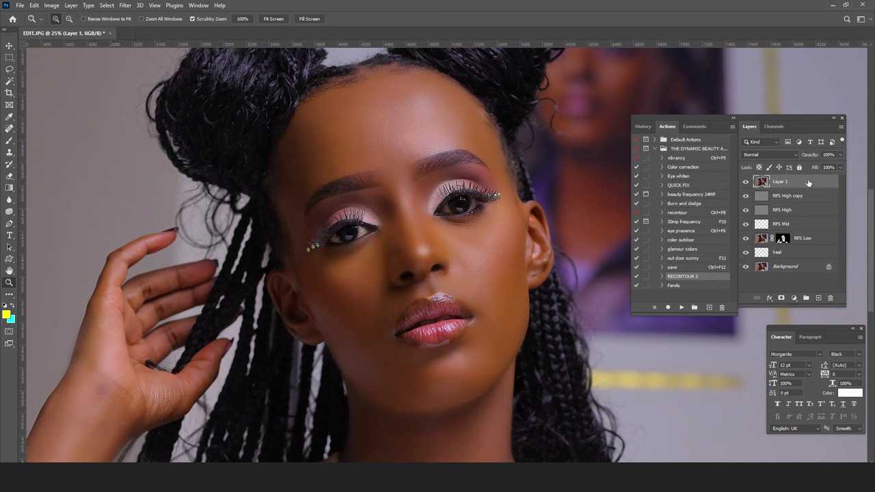
{"action": "left_click", "coordinate": [126, 6]}
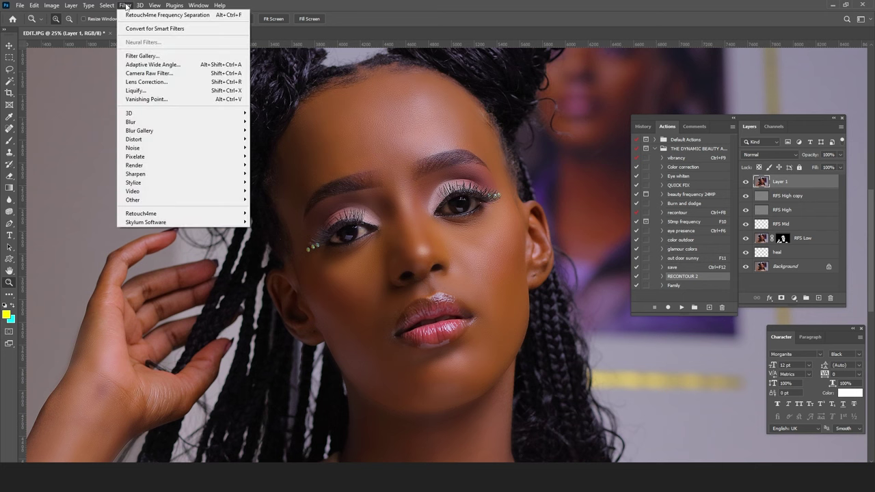
{"action": "mouse_move", "coordinate": [160, 214]}
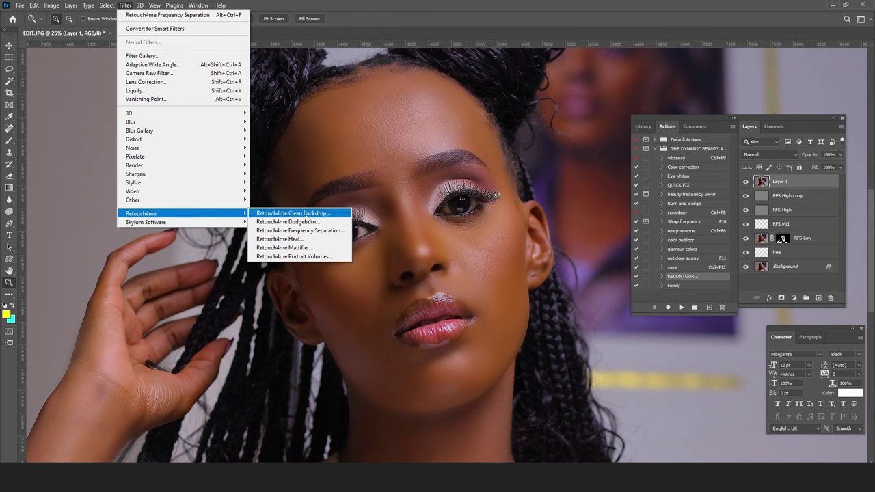
{"action": "left_click", "coordinate": [309, 258]}
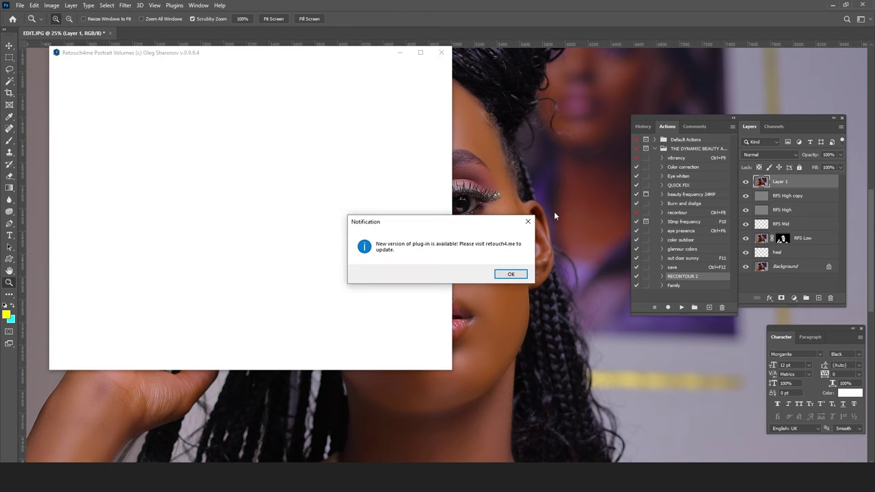
{"action": "left_click", "coordinate": [511, 274]}
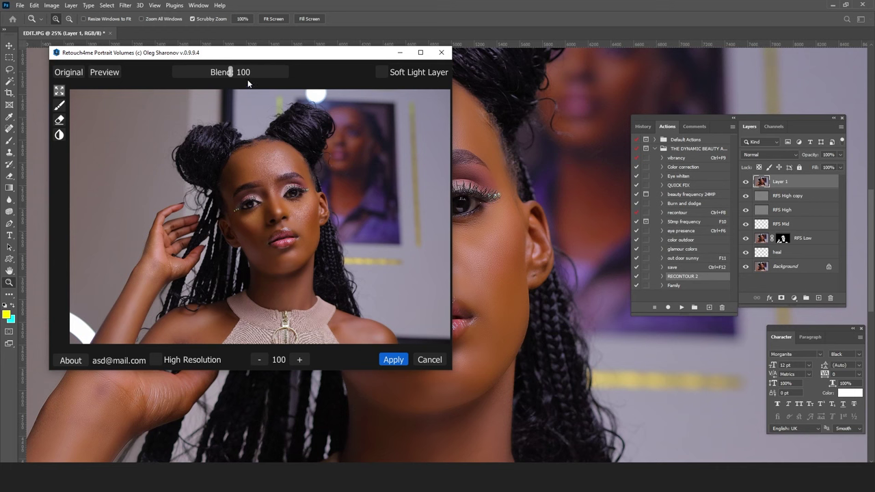
{"action": "left_click", "coordinate": [383, 73]}
{"action": "left_click", "coordinate": [394, 363]}
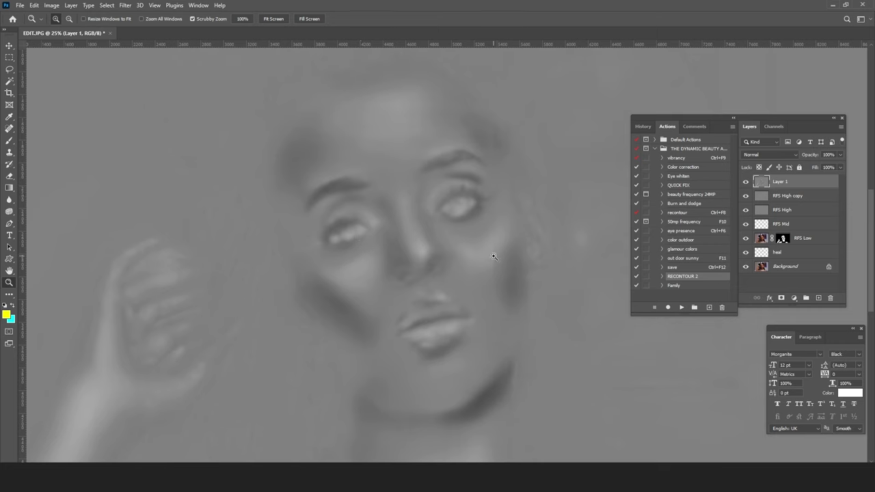
Step: Set the Portrait Volumes layer's blend mode to Soft Light and compare the portrait with and without it
{"action": "left_click", "coordinate": [795, 154]}
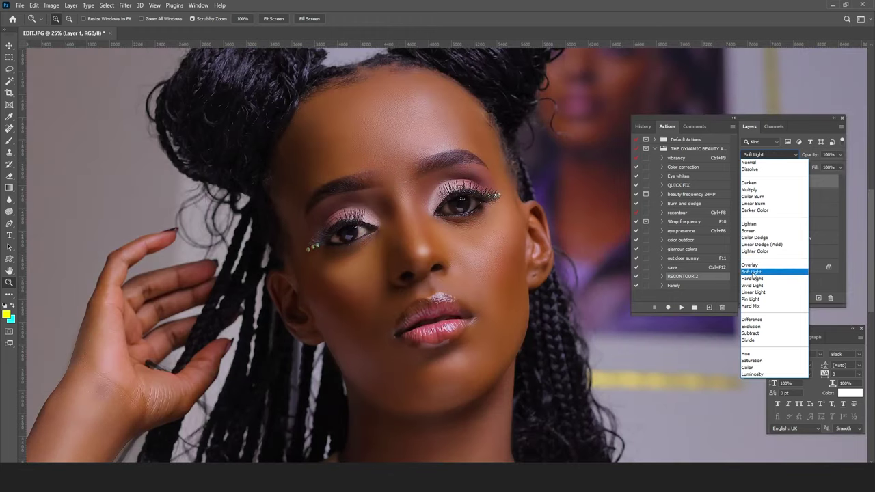
{"action": "left_click", "coordinate": [752, 272]}
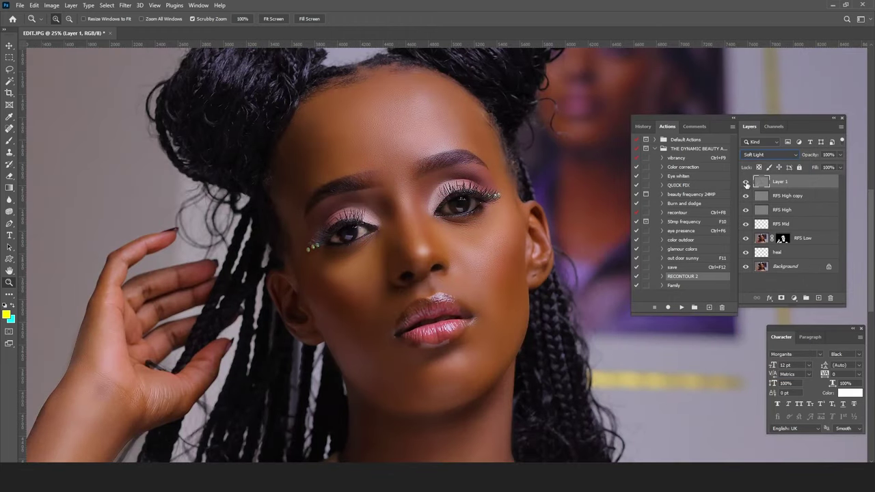
{"action": "left_click", "coordinate": [746, 182]}
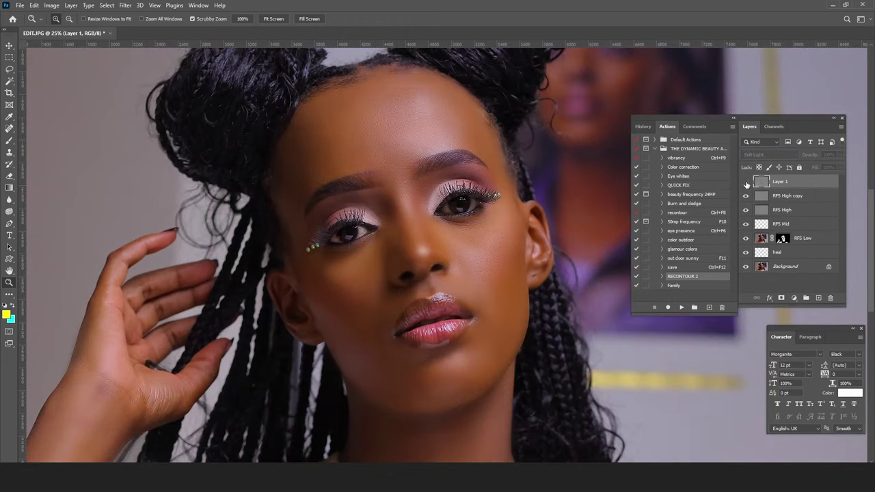
{"action": "left_click", "coordinate": [747, 182]}
{"action": "left_click", "coordinate": [746, 182]}
{"action": "left_click", "coordinate": [746, 181]}
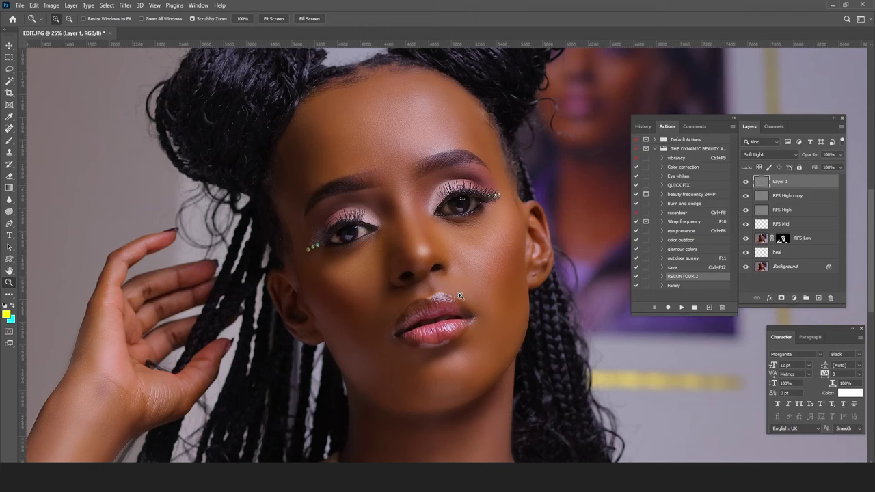
{"action": "left_click", "coordinate": [441, 252], "text": "alt"}
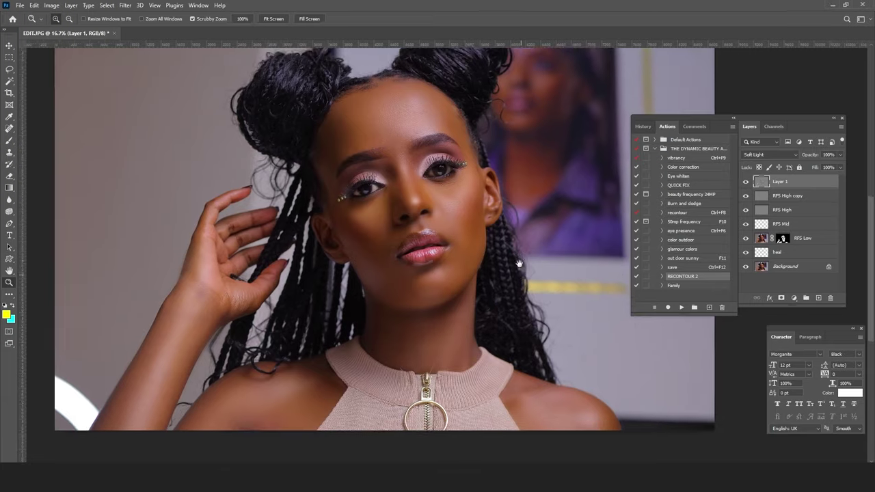